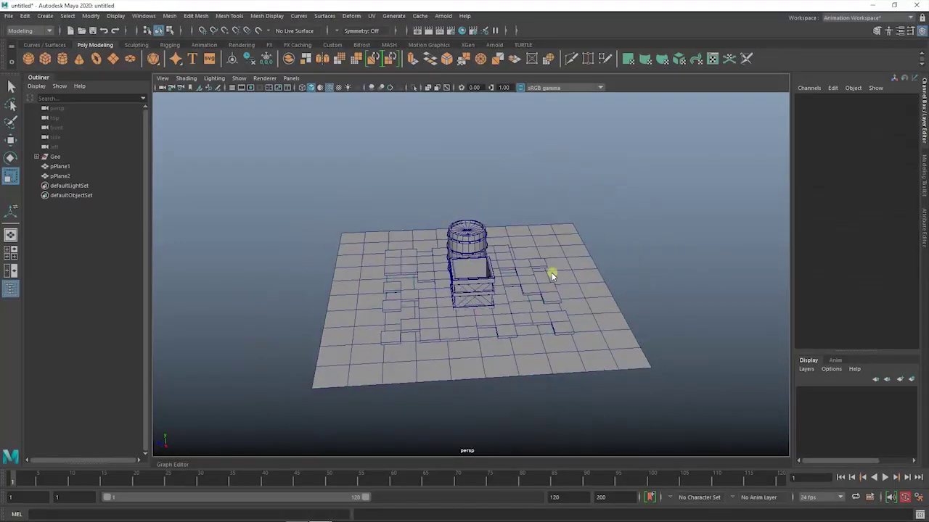
# Orbit the view down to a lower, closer side angle of the crate and barrel.
pyautogui.moveTo(593, 232)
pyautogui.keyDown('alt'); pyautogui.mouseDown()
pyautogui.moveTo(588, 259)
pyautogui.moveTo(529, 251)
pyautogui.moveTo(378, 159)
pyautogui.mouseUp(); pyautogui.keyUp('alt')
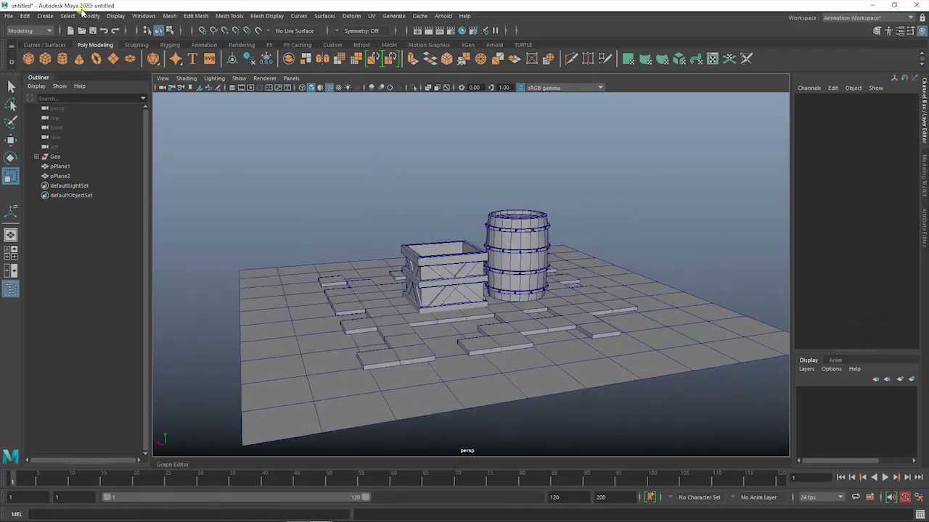
pyautogui.click(46, 16)
# Create a new camera, camera1, and look through it in the viewport.
pyautogui.click(372, 149)
pyautogui.press('space')
pyautogui.click(297, 113)
pyautogui.click(445, 243)
pyautogui.click(291, 78)
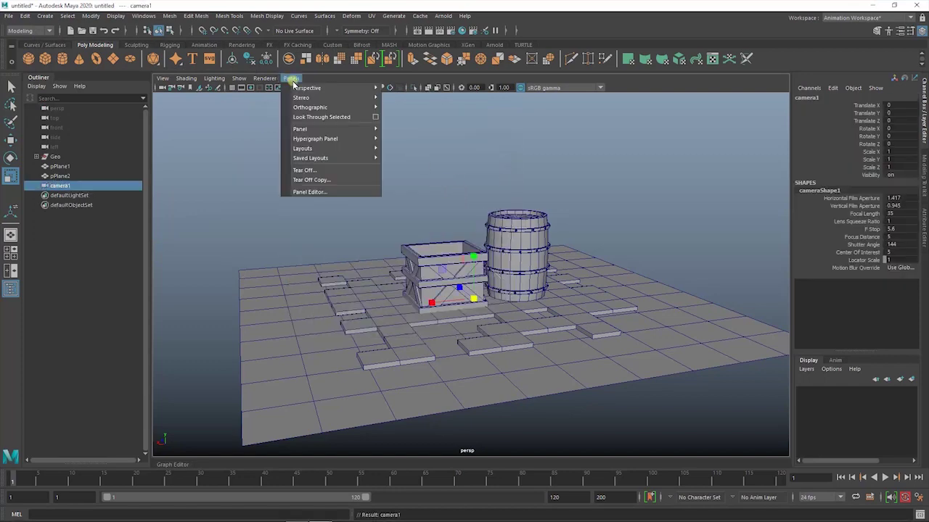
pyautogui.click(330, 111)
# Dolly and tilt camera1 to frame the barrel and crate, with the resolution gate shown.
pyautogui.scroll(-5, 457, 236)
pyautogui.scroll(-3, 451, 189)
pyautogui.scroll(-3, 451, 215)
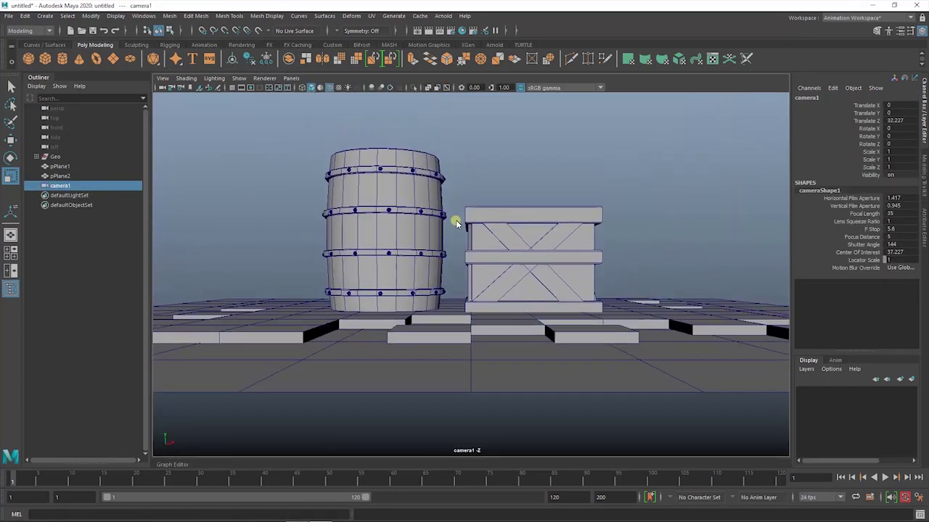
pyautogui.scroll(-1, 508, 222)
pyautogui.keyDown('alt'); pyautogui.moveTo(508, 223); pyautogui.dragTo(494, 247); pyautogui.keyUp('alt')
pyautogui.click(245, 87)
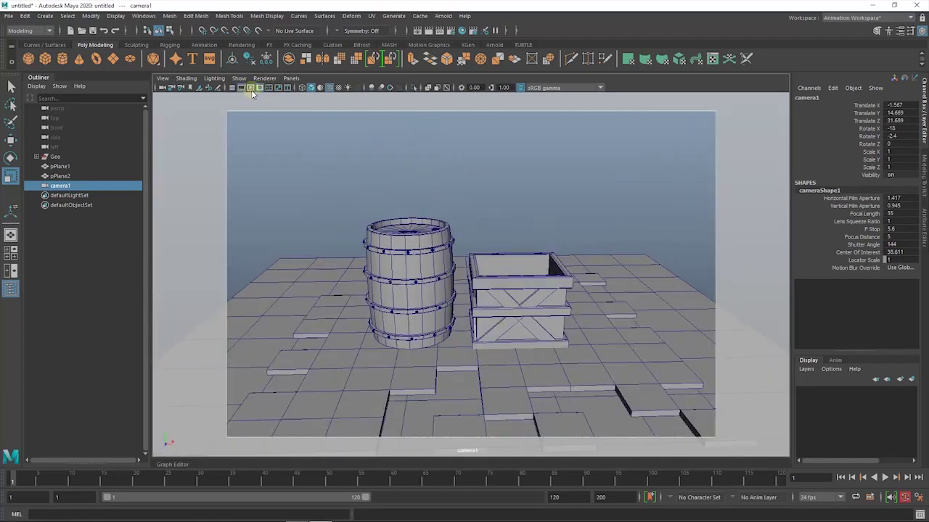
pyautogui.moveTo(570, 192)
pyautogui.keyDown('alt'); pyautogui.mouseDown()
pyautogui.moveTo(545, 193)
pyautogui.moveTo(547, 182)
pyautogui.mouseUp(); pyautogui.keyUp('alt')
pyautogui.click(547, 182)
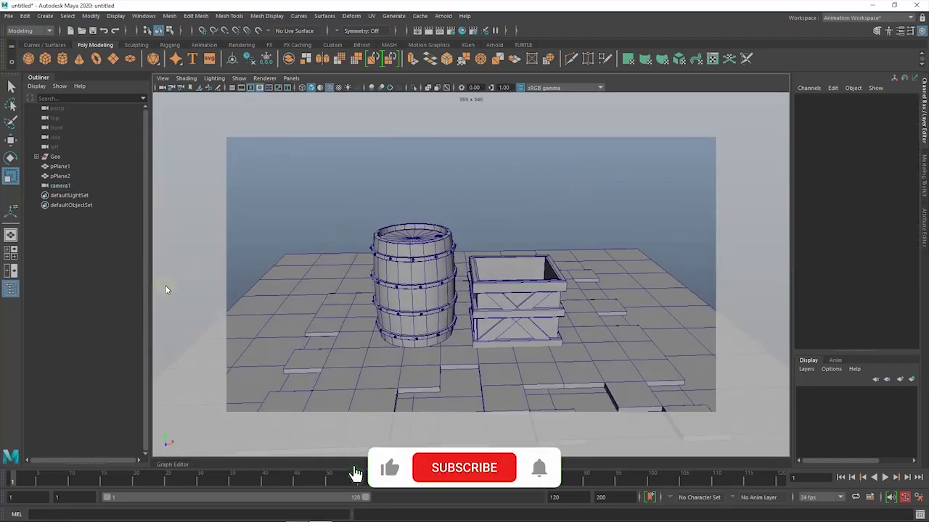
# Create a NURBS circle and scale it to about 19.43 so it surrounds the scene.
pyautogui.click(44, 44)
pyautogui.click(28, 58)
pyautogui.moveTo(313, 199); pyautogui.dragTo(805, 321)
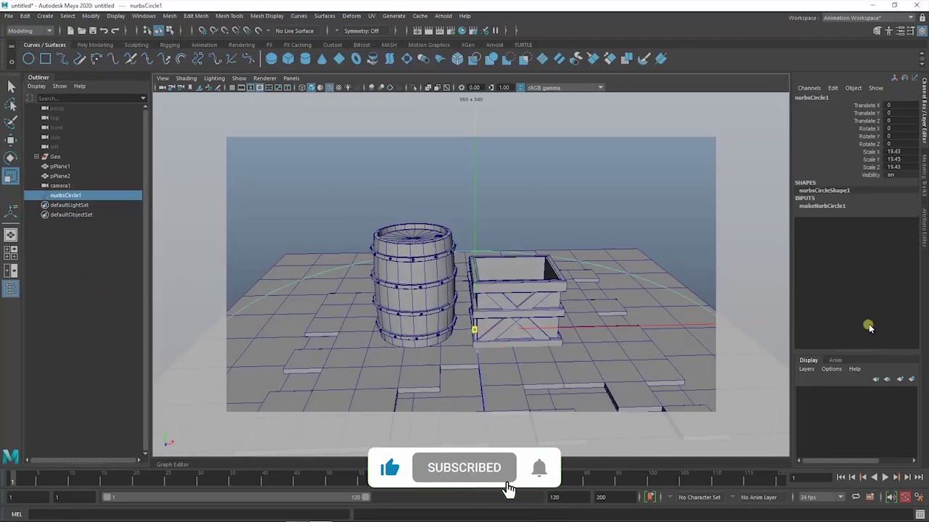
# Parent camera1 under nurbsCircle1 in the Outliner.
pyautogui.click(607, 286)
pyautogui.click(626, 284)
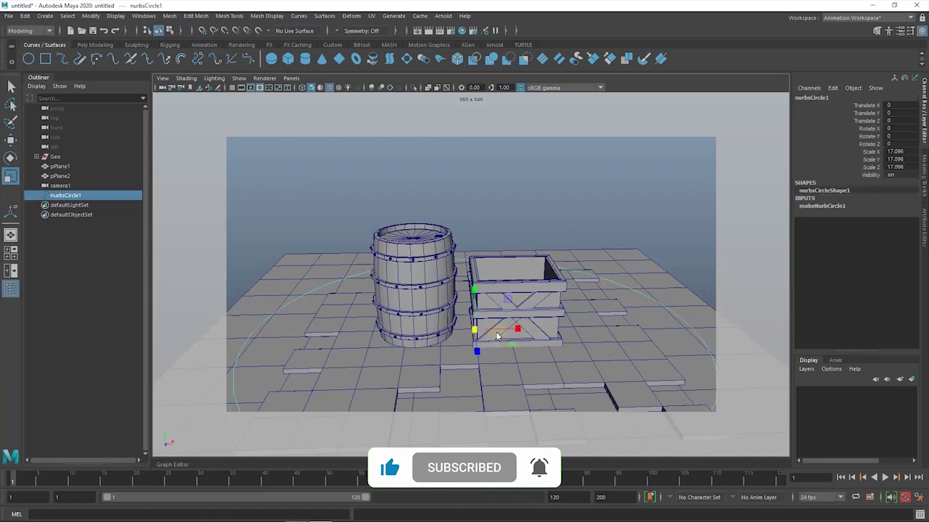
pyautogui.click(557, 222)
pyautogui.click(60, 185)
pyautogui.moveTo(60, 185); pyautogui.dragTo(66, 196, button='middle')
pyautogui.click(94, 297)
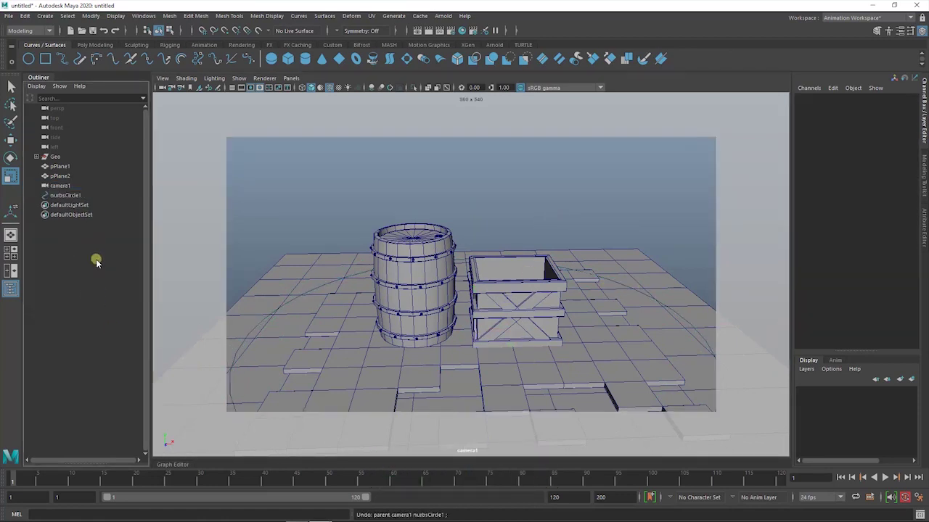
pyautogui.click(66, 186)
pyautogui.click(71, 272)
# Set the playback end frame to 60 and select nurbsCircle1, undoing an accidental keyframe.
pyautogui.doubleClick(559, 497)
pyautogui.write('60')
pyautogui.press('Return')
pyautogui.click(80, 186)
pyautogui.click(358, 207)
pyautogui.click(328, 272)
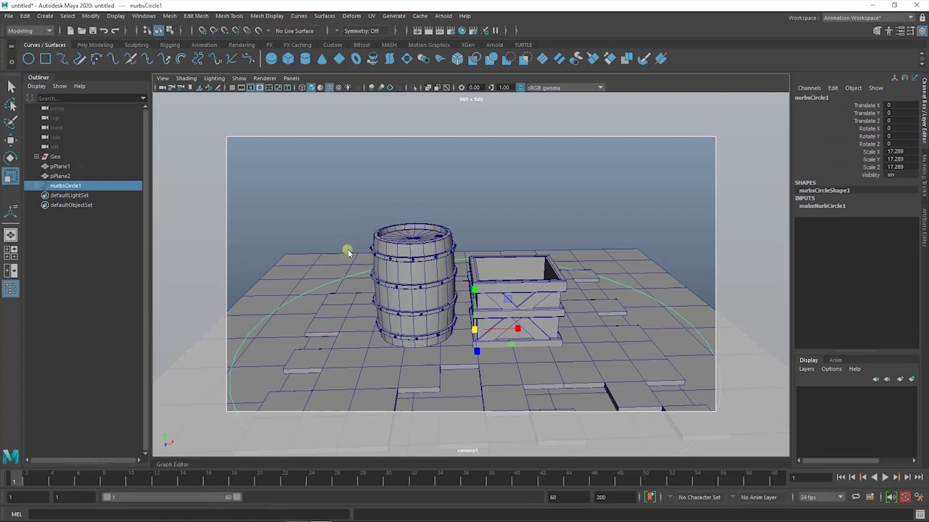
pyautogui.hotkey('ctrl', 'z')
# Freeze the circle's transformations and set its first keyframe at frame 1.
pyautogui.click(95, 44)
pyautogui.click(268, 59)
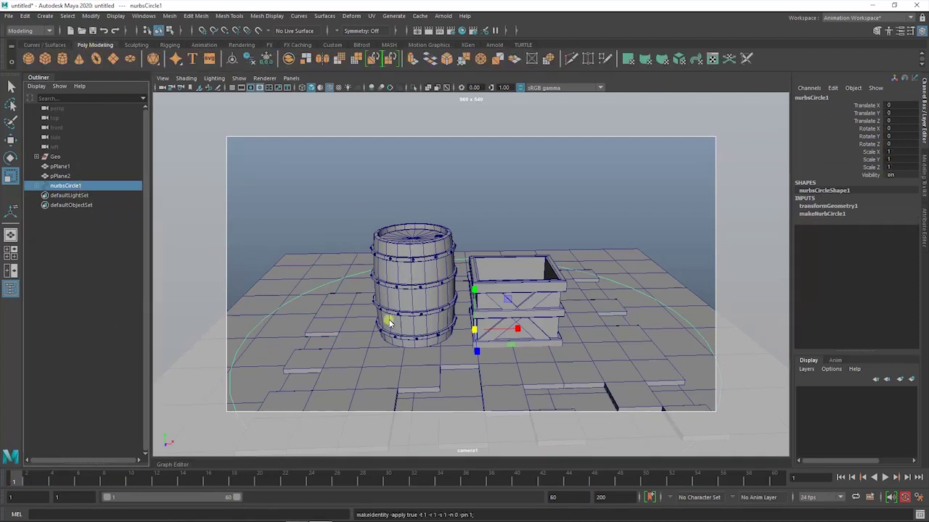
pyautogui.press('s')
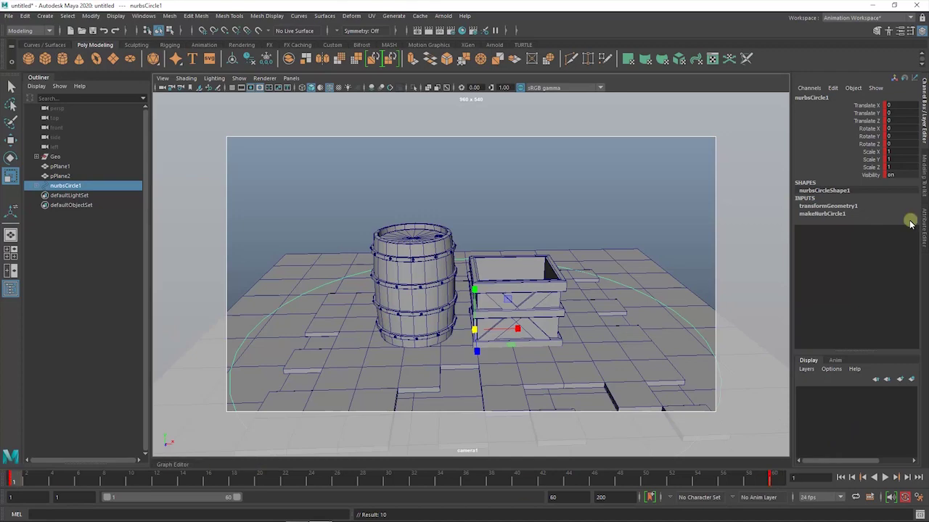
# At frame 60, key the circle's new Rotate Y value and play the turntable.
pyautogui.click(772, 482)
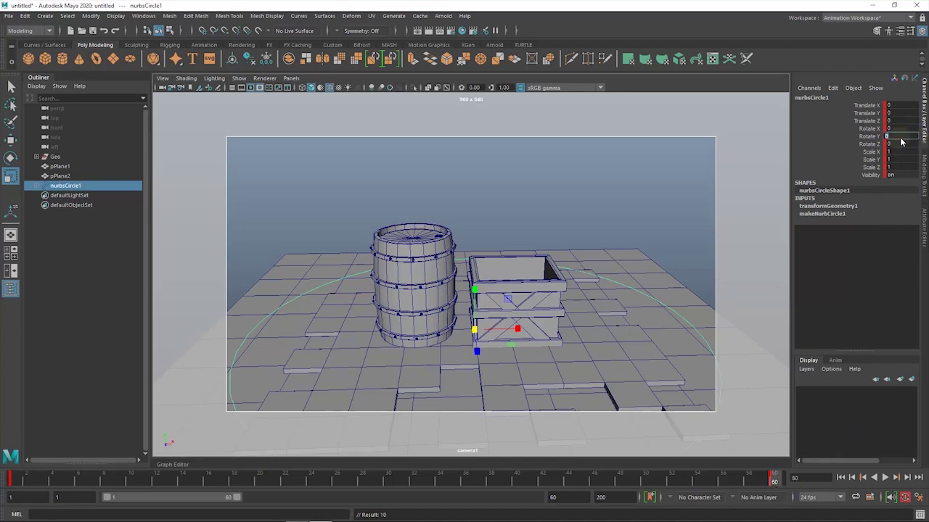
pyautogui.write('60')
pyautogui.press('Return')
pyautogui.click(632, 193)
pyautogui.click(885, 478)
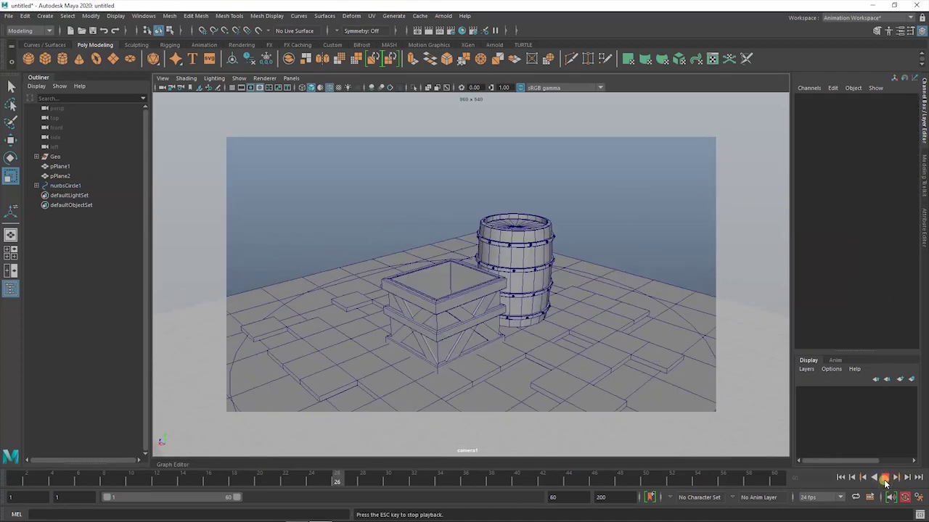
# Replay the turntable from frame 1, then lower ground plane pPlane2 to Translate Y -0.3.
pyautogui.moveTo(37, 476); pyautogui.dragTo(13, 477)
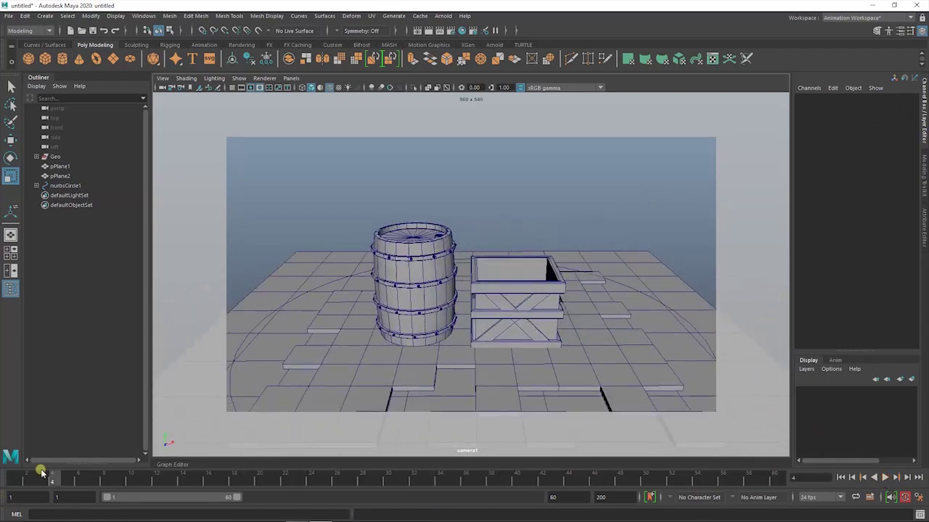
pyautogui.click(886, 477)
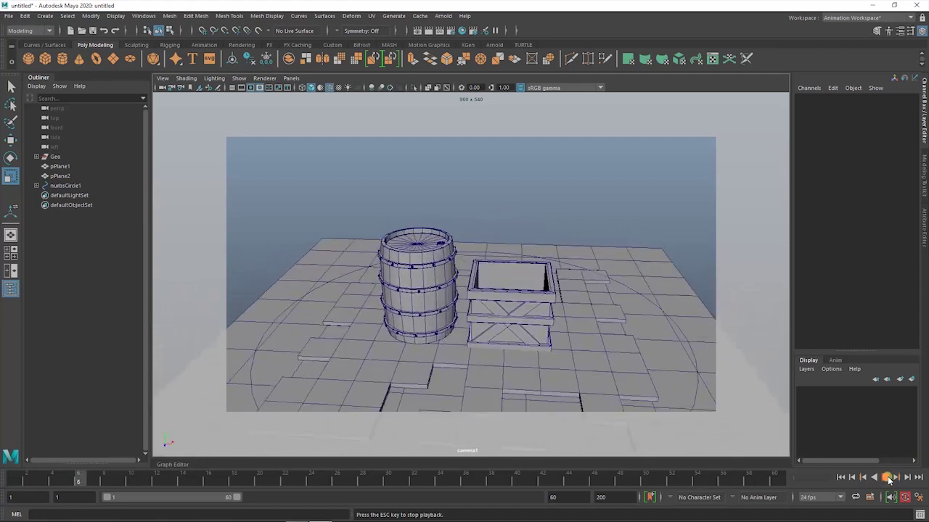
pyautogui.click(886, 478)
pyautogui.click(637, 293)
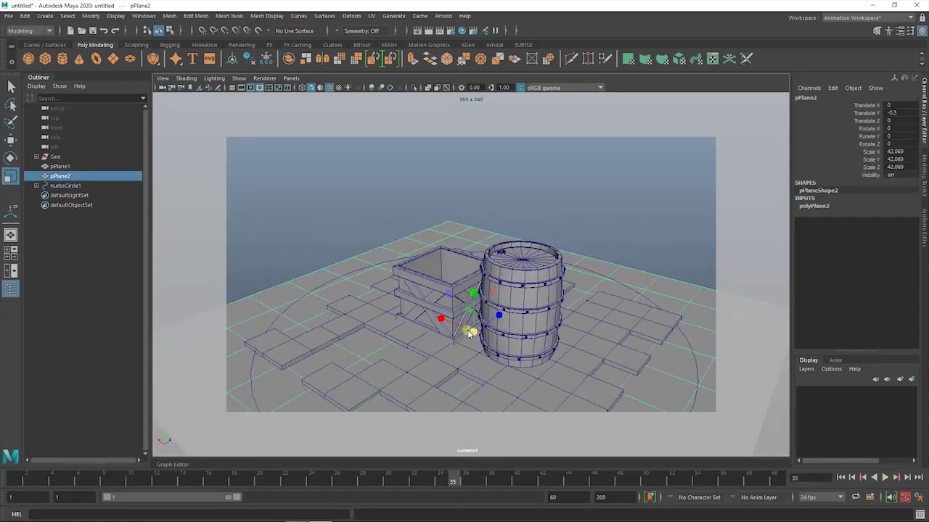
pyautogui.moveTo(473, 331)
pyautogui.mouseDown()
pyautogui.moveTo(491, 345)
pyautogui.moveTo(412, 290)
pyautogui.mouseUp()
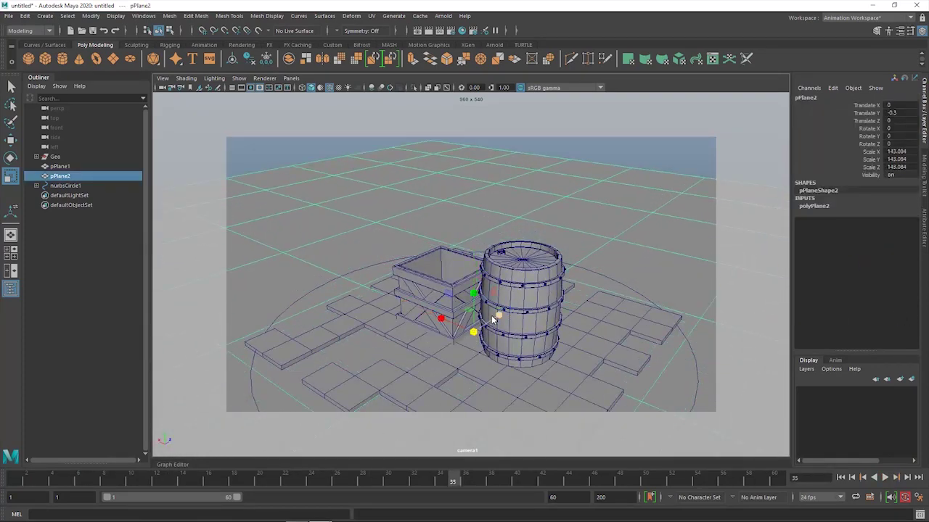
pyautogui.click(129, 319)
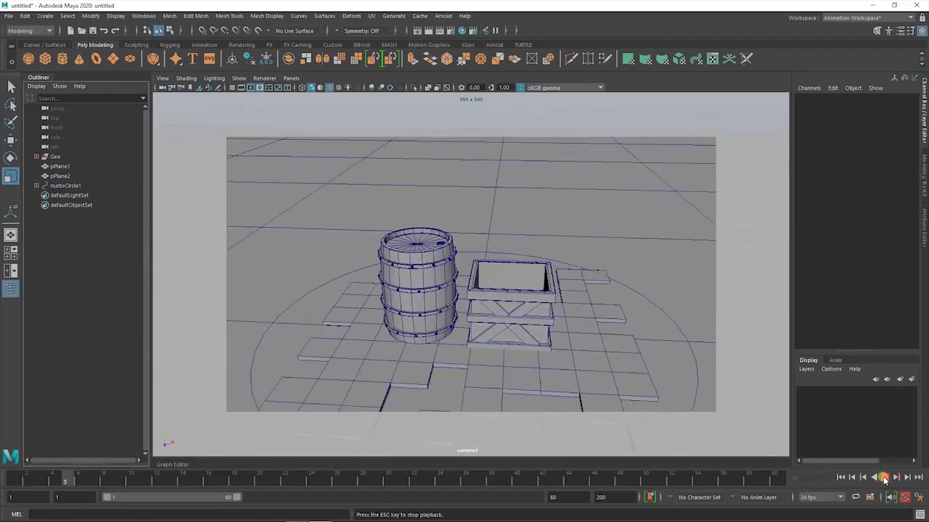
# Set the render output to 1920 × 1080 at 300 pixels/inch, rendering through camera1.
pyautogui.click(449, 31)
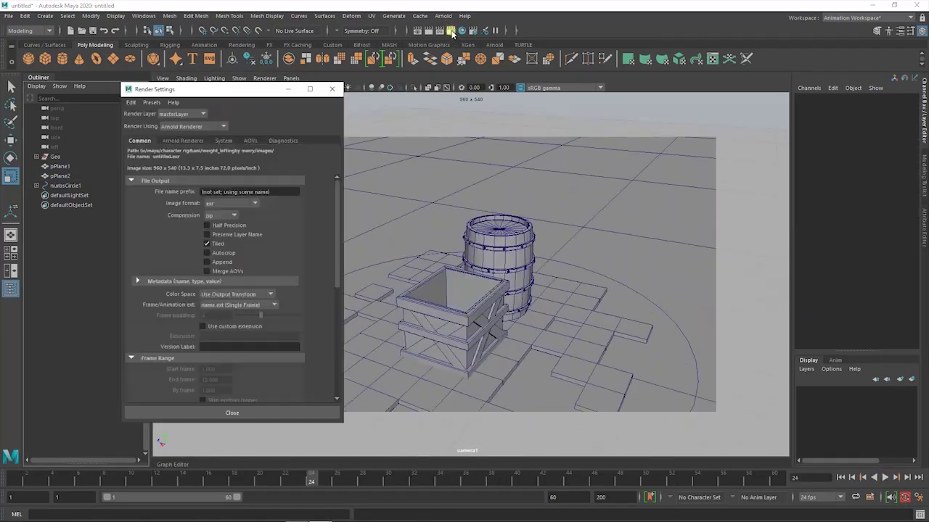
pyautogui.scroll(-5, 245, 319)
pyautogui.write('1920')
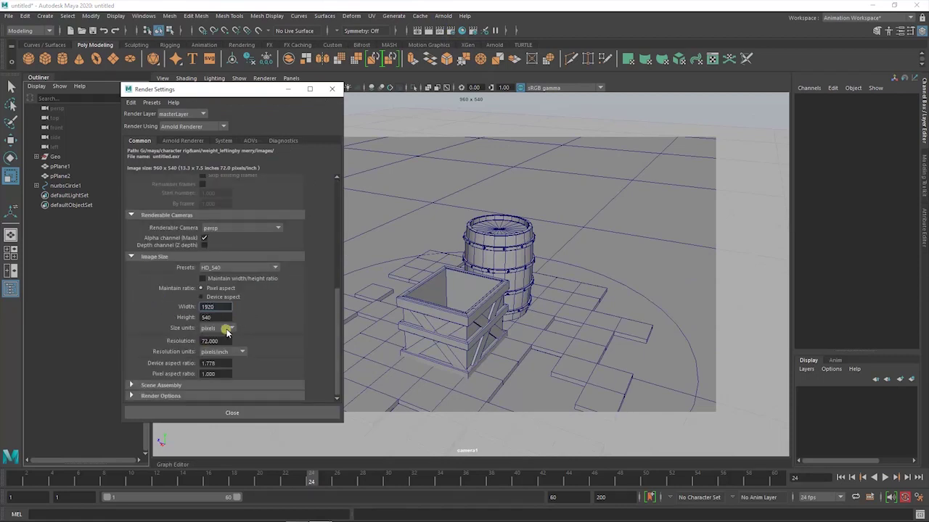
pyautogui.press('Tab')
pyautogui.write('1')
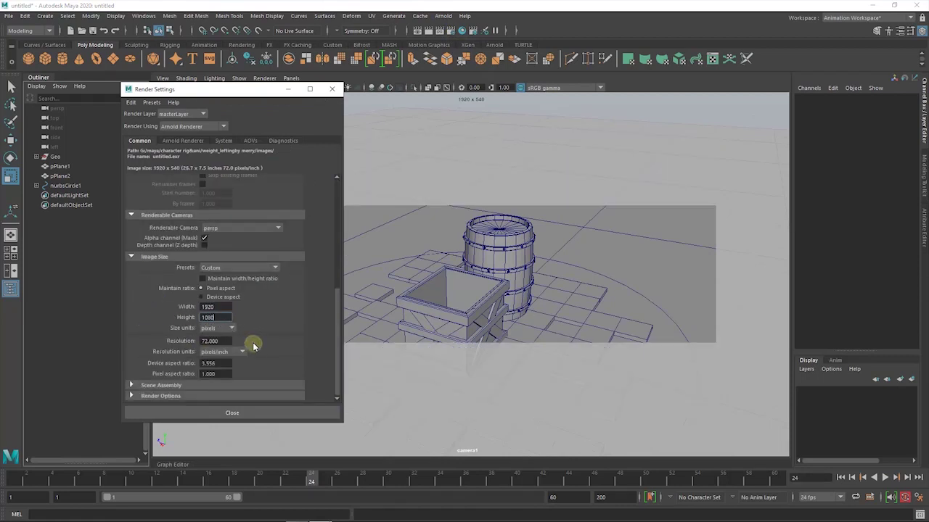
pyautogui.click(203, 343)
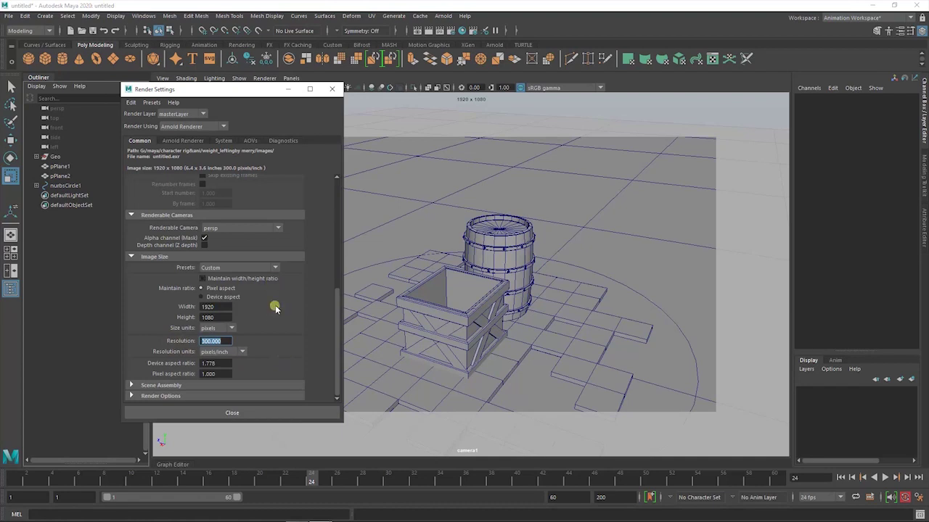
pyautogui.click(232, 268)
pyautogui.click(235, 251)
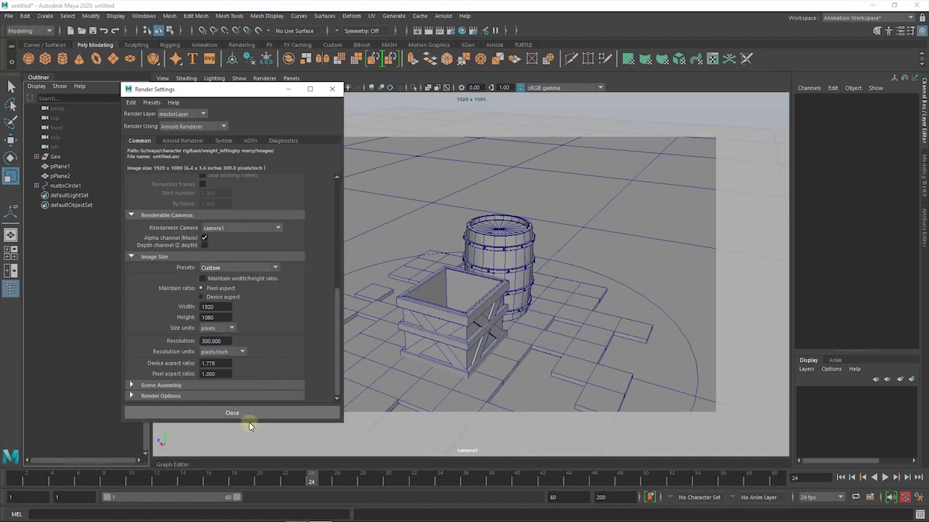
pyautogui.click(243, 413)
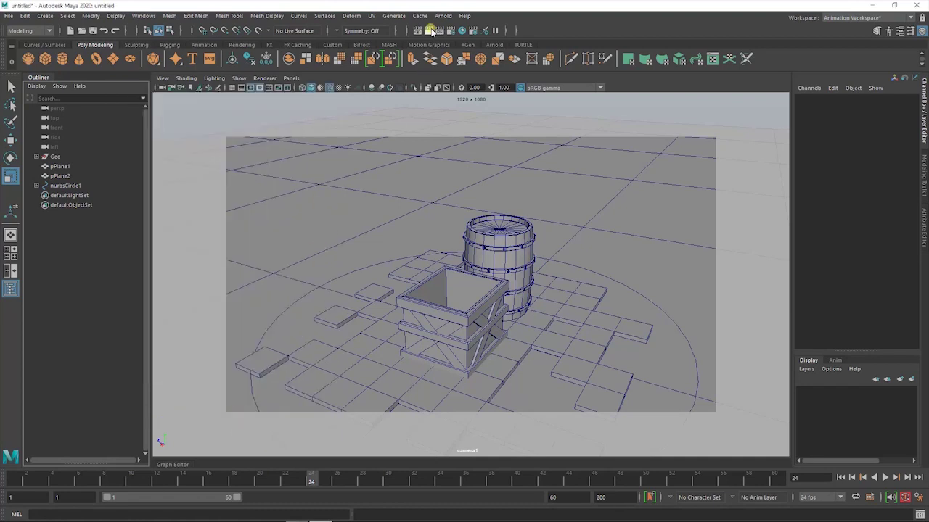
# Run an Arnold test render of the current frame, which comes out black without lights.
pyautogui.click(430, 30)
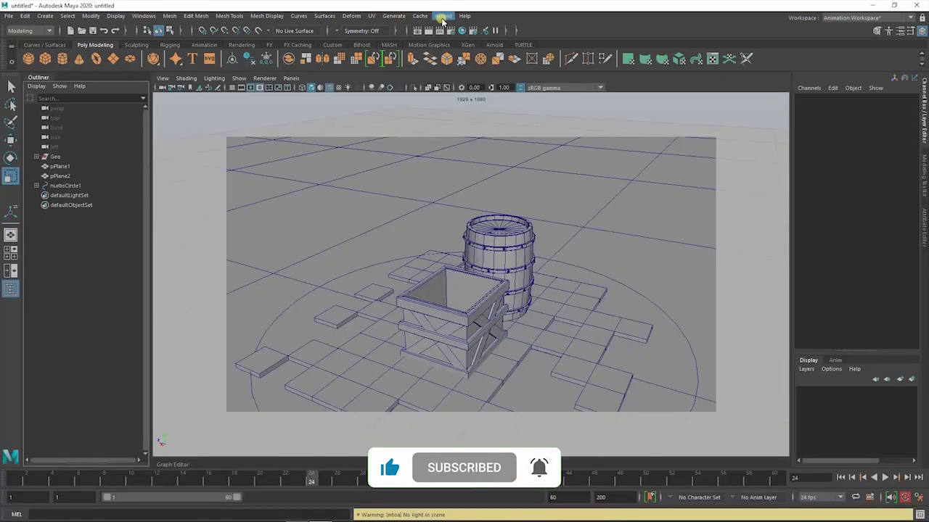
pyautogui.click(443, 16)
pyautogui.moveTo(453, 65)
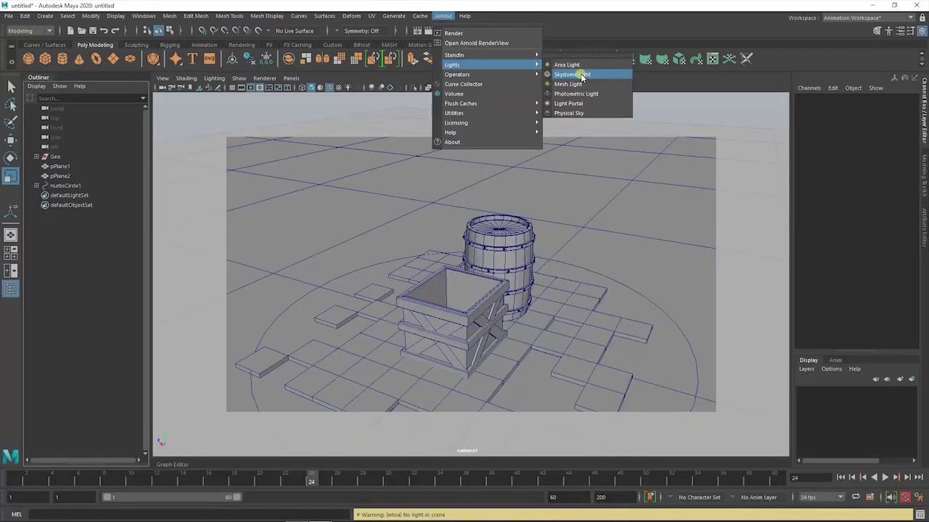
# Add an Arnold skydome light, close the render window, and dolly the camera toward the props.
pyautogui.click(581, 74)
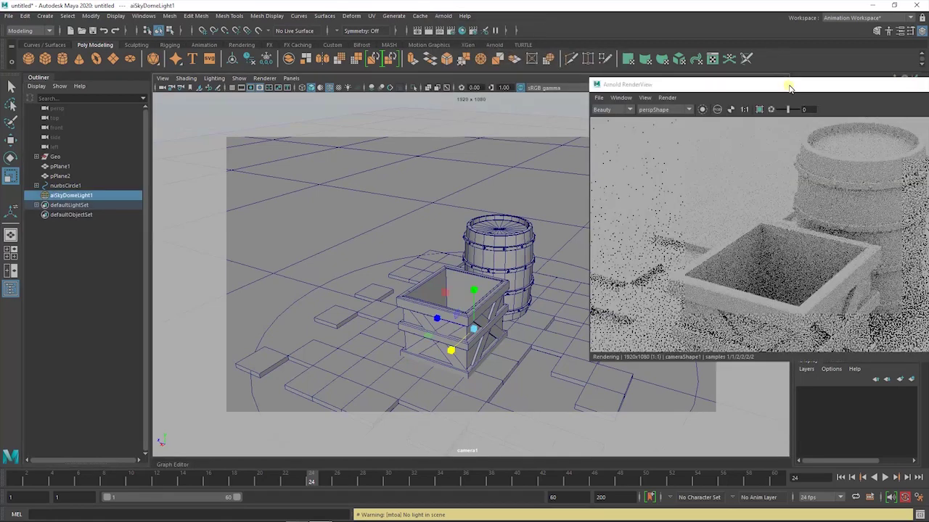
pyautogui.moveTo(790, 87); pyautogui.dragTo(270, 146)
pyautogui.click(344, 480)
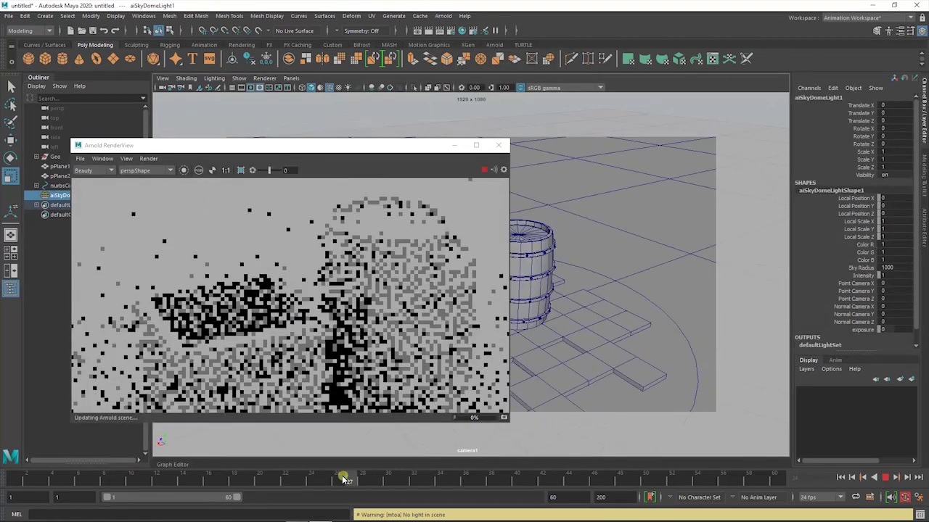
pyautogui.moveTo(344, 480); pyautogui.dragTo(323, 480)
pyautogui.click(498, 145)
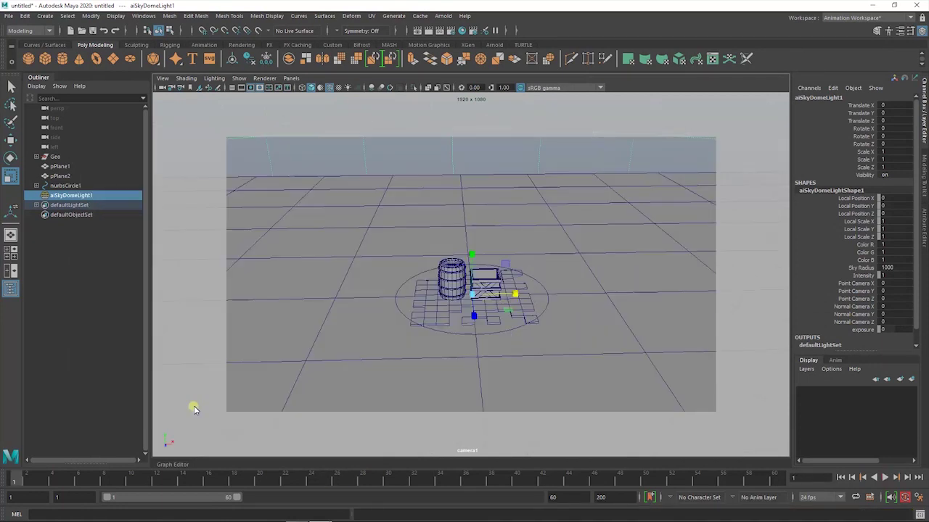
pyautogui.keyDown('alt'); pyautogui.moveTo(194, 408); pyautogui.dragTo(366, 314, button='right'); pyautogui.keyUp('alt')
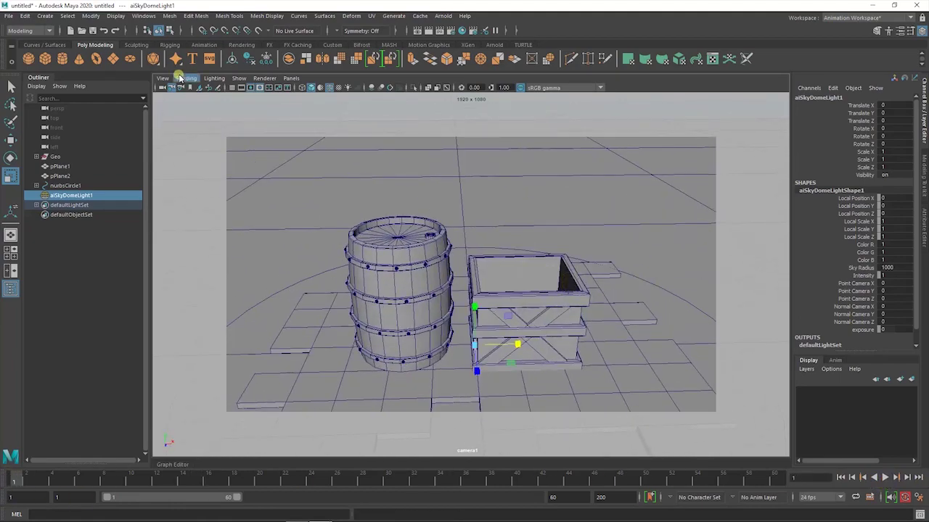
# Preview the turntable playback, halting at frame 34, and deselect the skydome light.
pyautogui.click(885, 477)
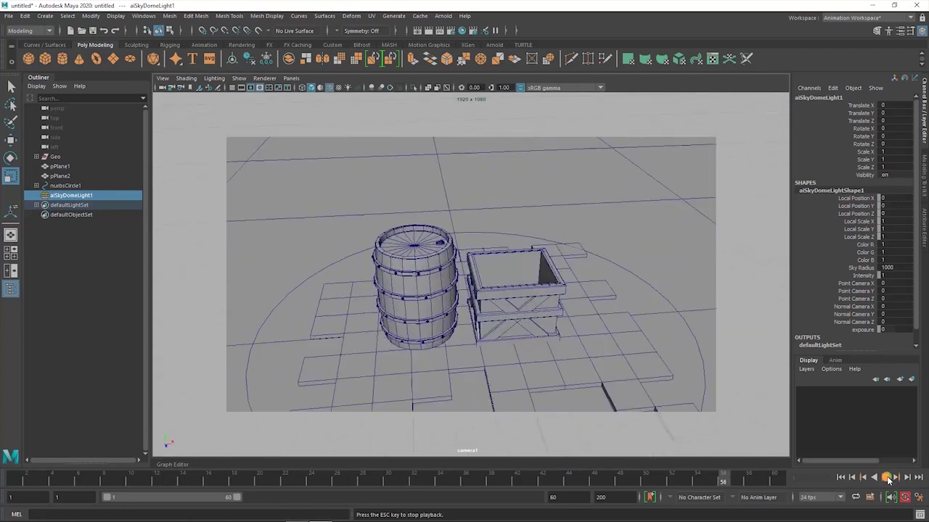
pyautogui.press('super+v')
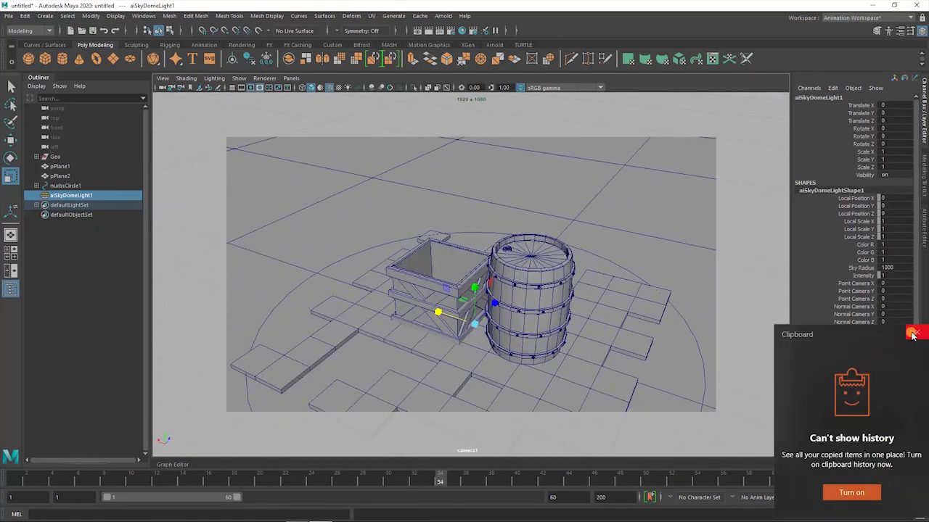
pyautogui.click(912, 335)
pyautogui.click(63, 317)
pyautogui.click(442, 15)
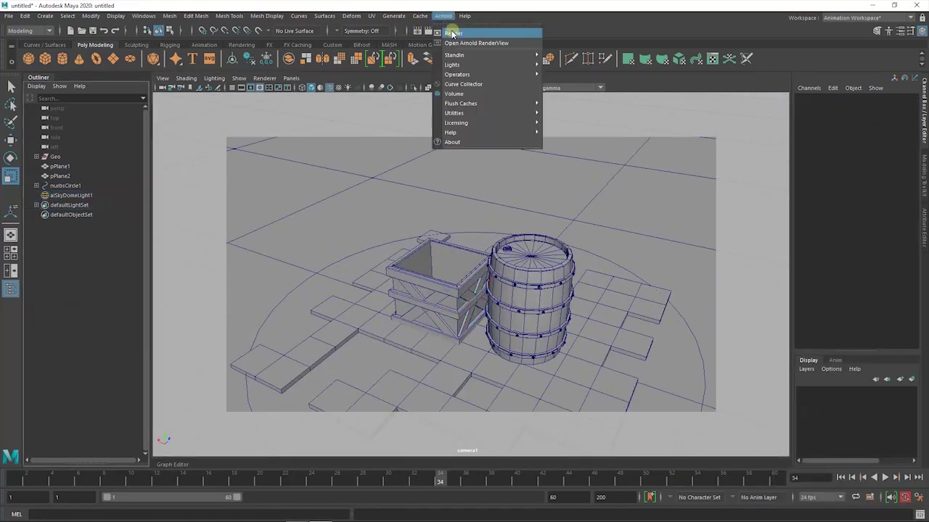
# Test-render the frame in Arnold, then switch the viewport to the perspective view.
pyautogui.click(453, 33)
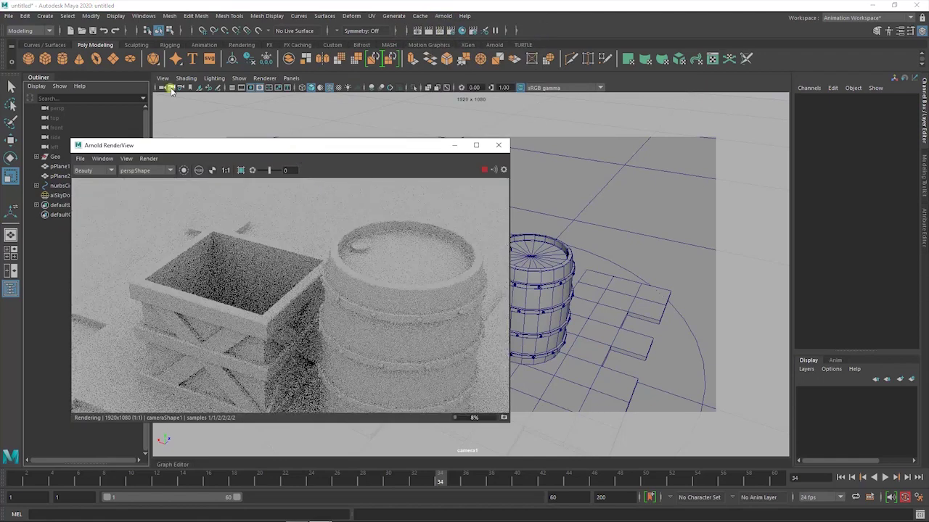
pyautogui.click(498, 146)
pyautogui.press('space')
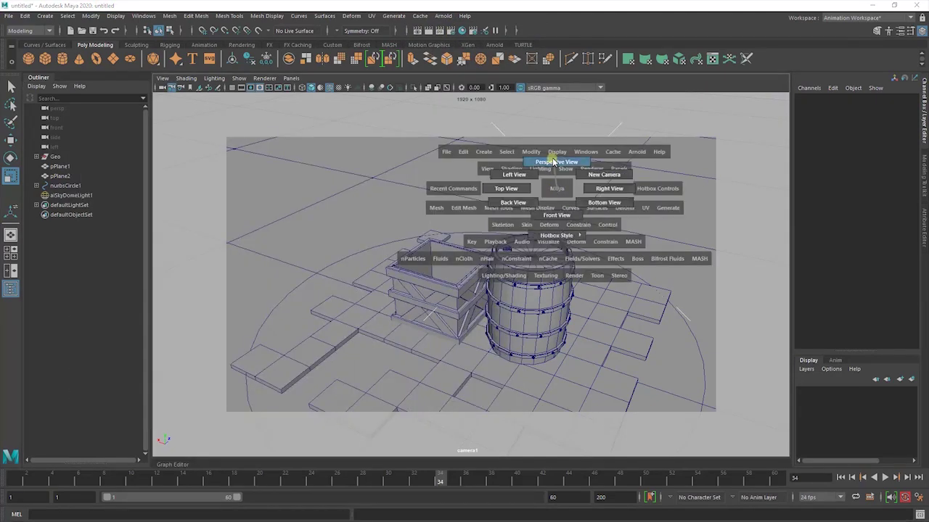
pyautogui.moveTo(551, 187); pyautogui.dragTo(551, 170)
pyautogui.moveTo(533, 141)
pyautogui.keyDown('alt'); pyautogui.mouseDown()
pyautogui.moveTo(544, 201)
pyautogui.moveTo(431, 154)
pyautogui.mouseUp(); pyautogui.keyUp('alt')
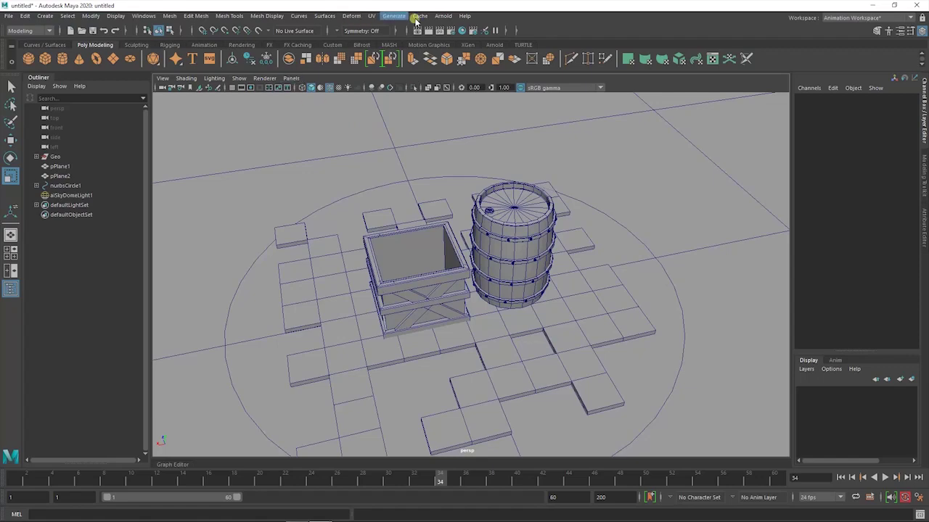
# Start an interactive Arnold viewport render limited to a region around the crate and barrel.
pyautogui.click(291, 77)
pyautogui.click(258, 103)
pyautogui.click(218, 114)
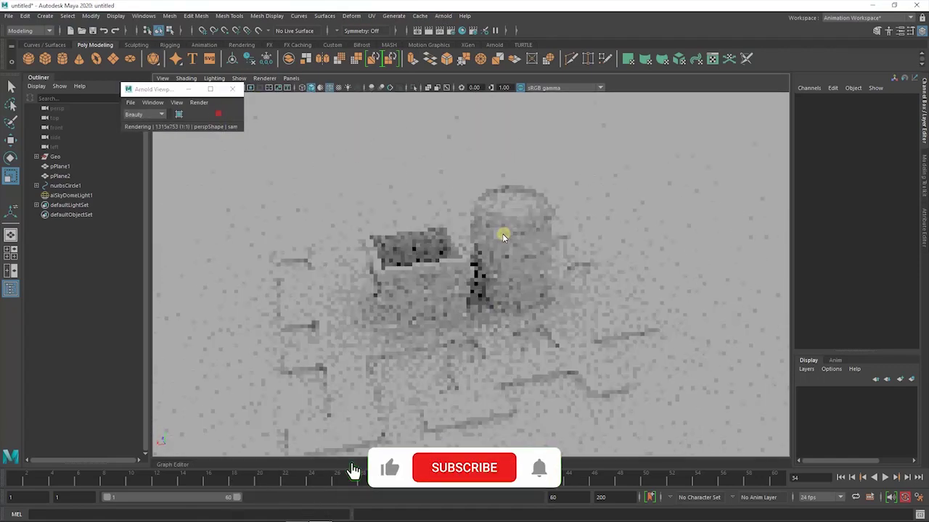
pyautogui.click(179, 114)
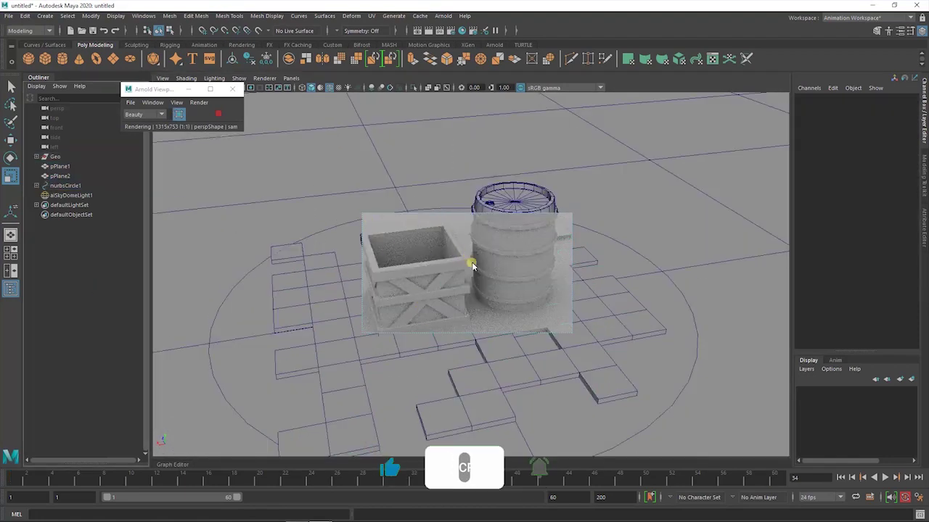
pyautogui.moveTo(569, 213); pyautogui.dragTo(575, 174)
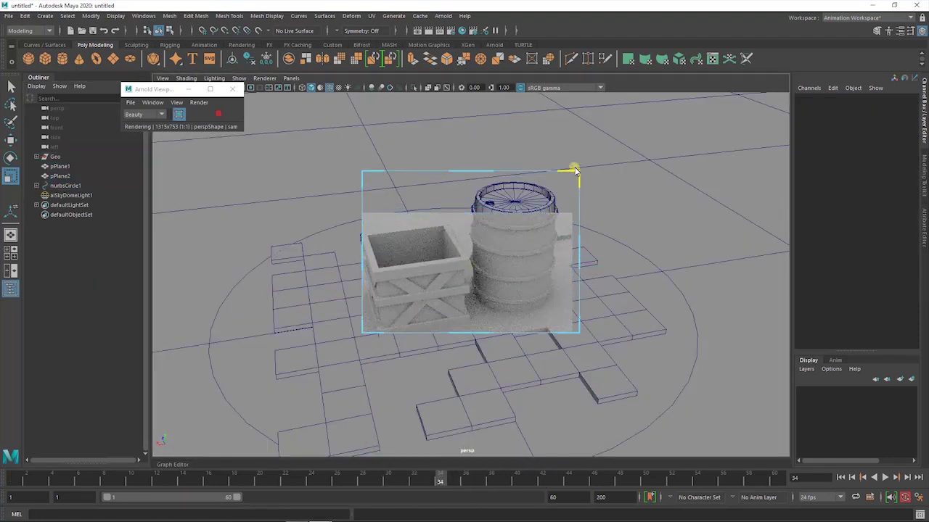
pyautogui.moveTo(578, 332); pyautogui.dragTo(626, 371)
pyautogui.click(363, 265)
pyautogui.moveTo(361, 267); pyautogui.dragTo(331, 267)
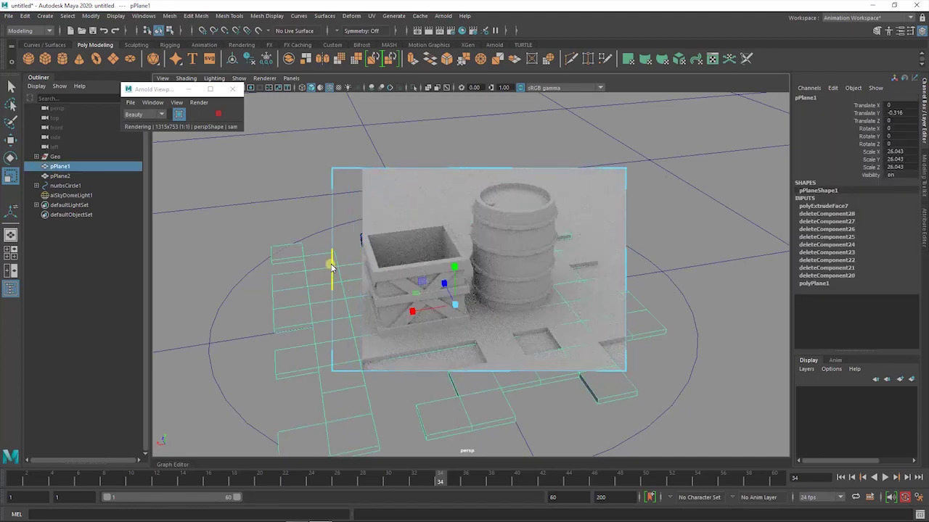
pyautogui.moveTo(332, 168); pyautogui.dragTo(332, 148)
pyautogui.moveTo(332, 371); pyautogui.dragTo(300, 395)
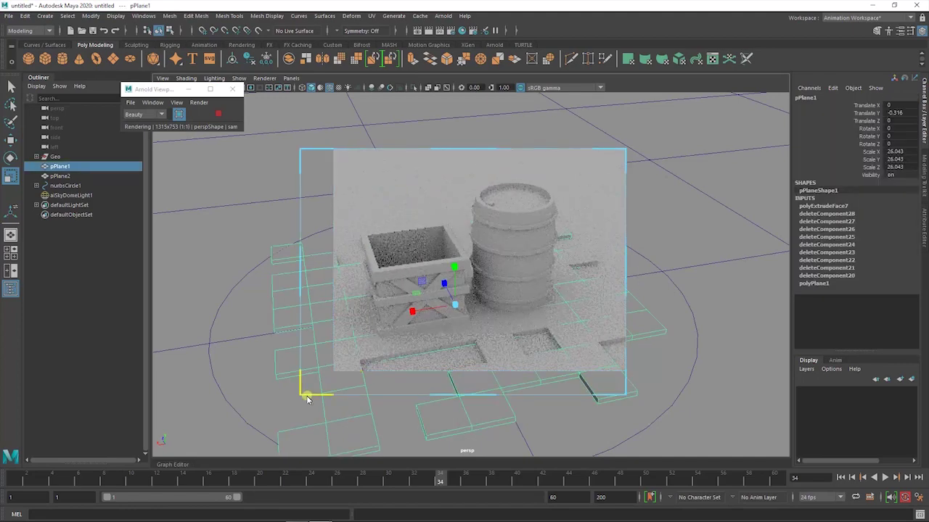
pyautogui.click(43, 370)
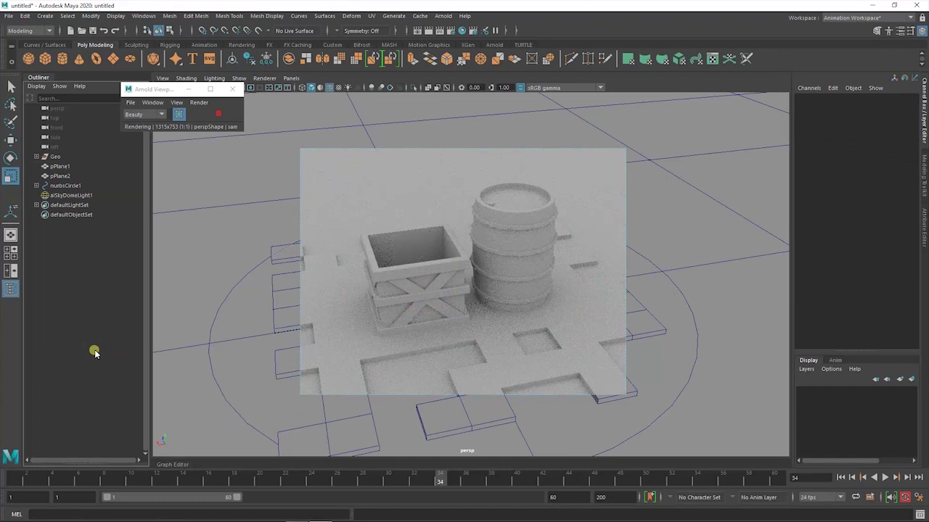
# Hide the grid and add a directional light from the Rendering shelf.
pyautogui.click(331, 87)
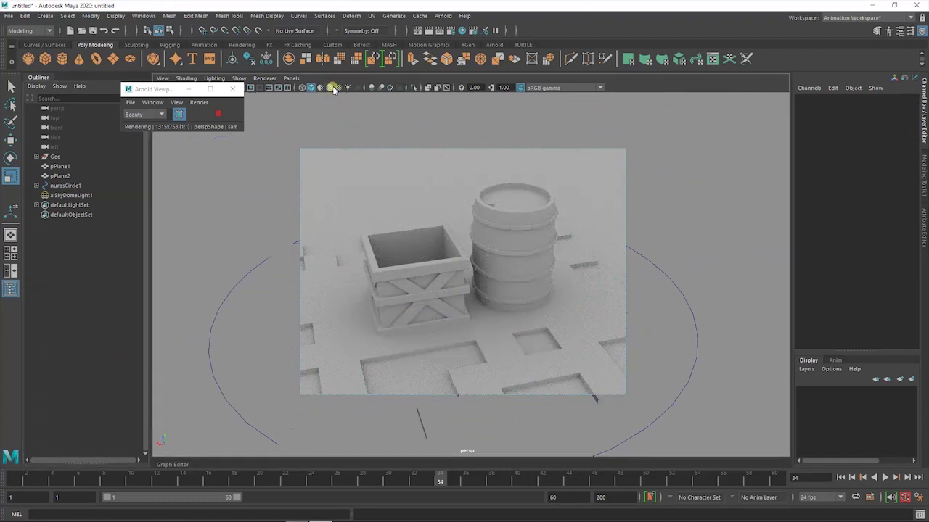
pyautogui.click(242, 44)
pyautogui.click(45, 58)
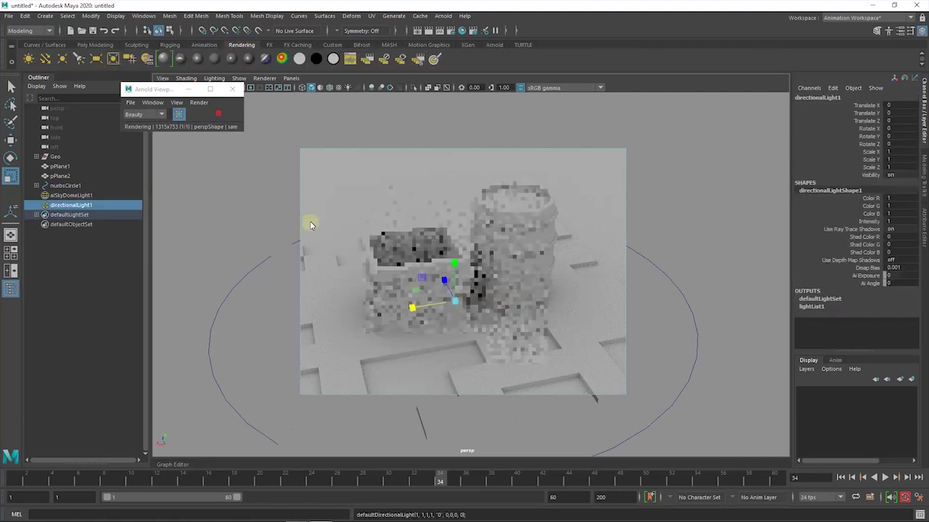
# Angle the directional light toward the props and set its intensity to 2.
pyautogui.press('e')
pyautogui.moveTo(436, 272); pyautogui.dragTo(391, 341)
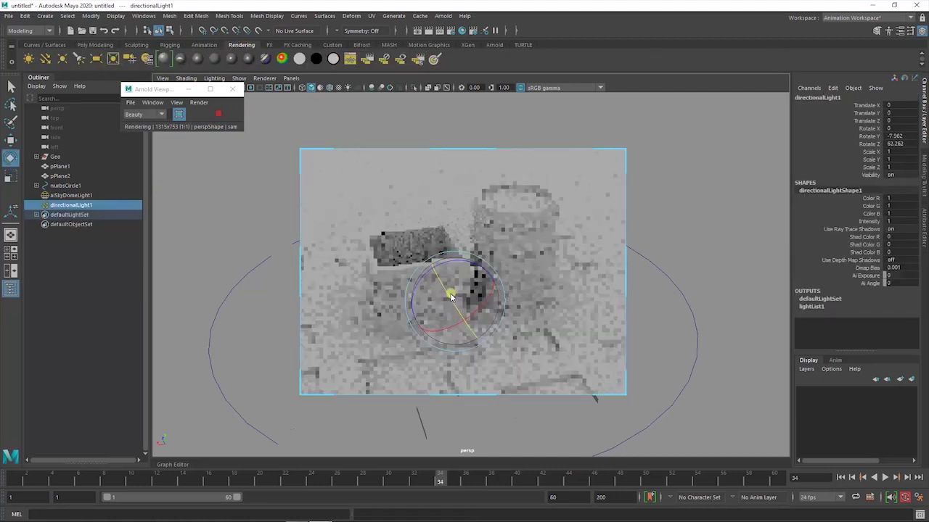
pyautogui.hotkey('ctrl', 'a')
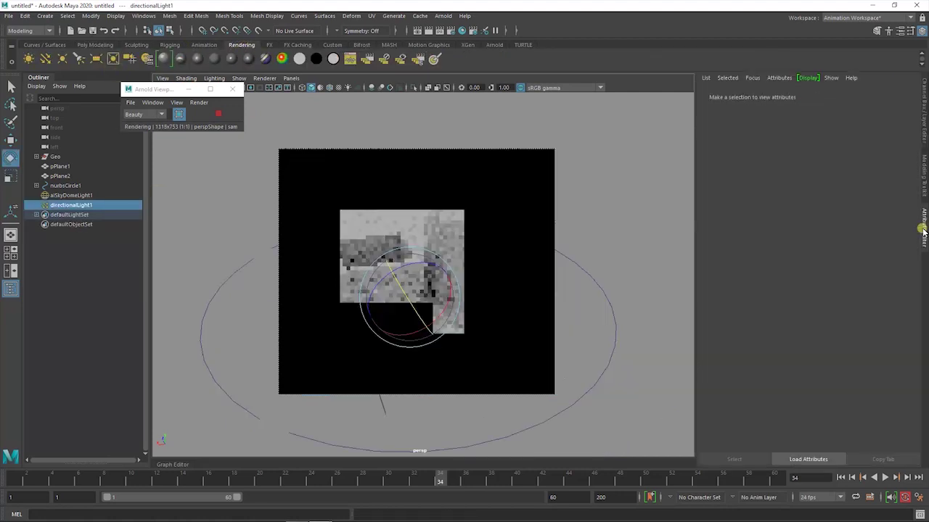
pyautogui.click(791, 214)
pyautogui.write('2')
pyautogui.press('Return')
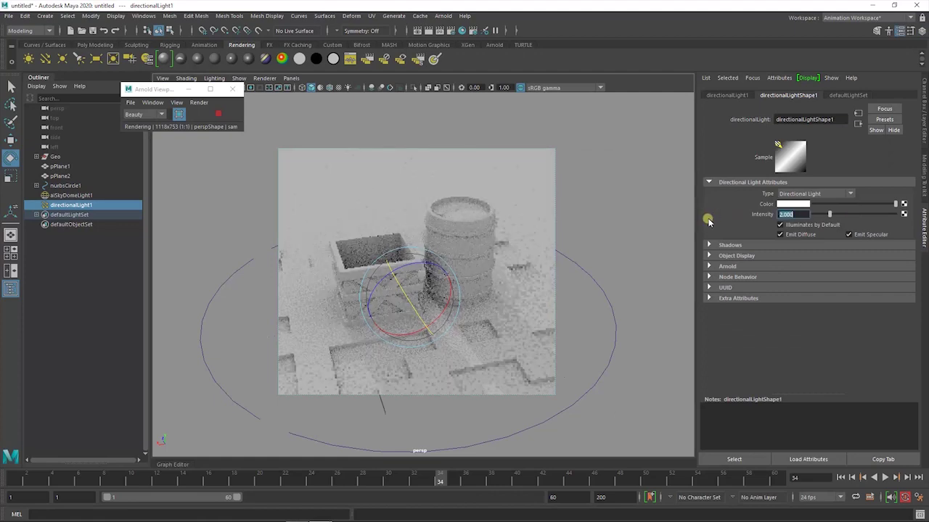
pyautogui.click(922, 219)
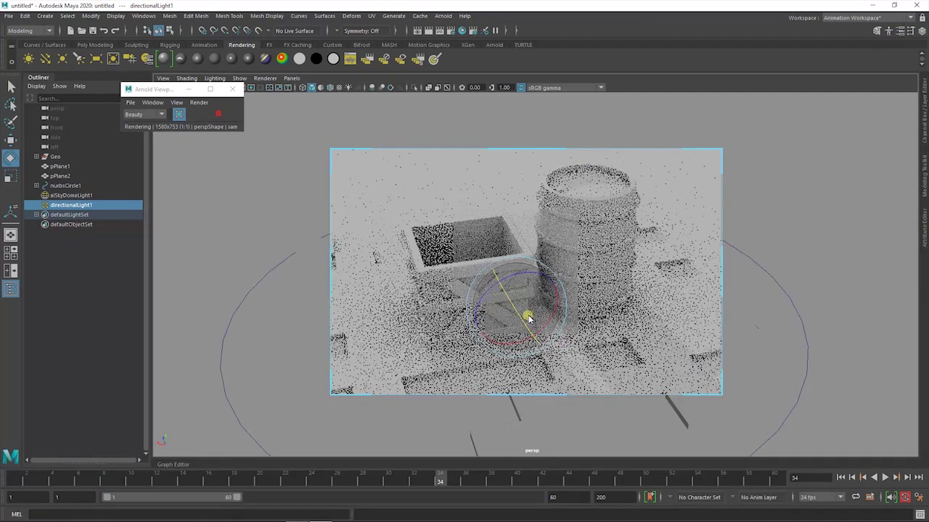
# Re-aim the directional light, stop the viewport render, and add an area light.
pyautogui.moveTo(527, 319); pyautogui.dragTo(520, 313)
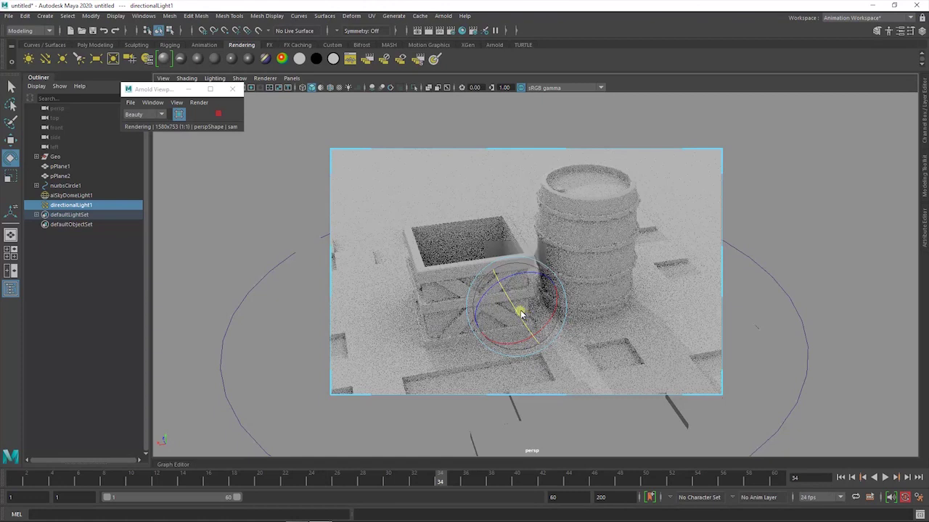
pyautogui.click(93, 312)
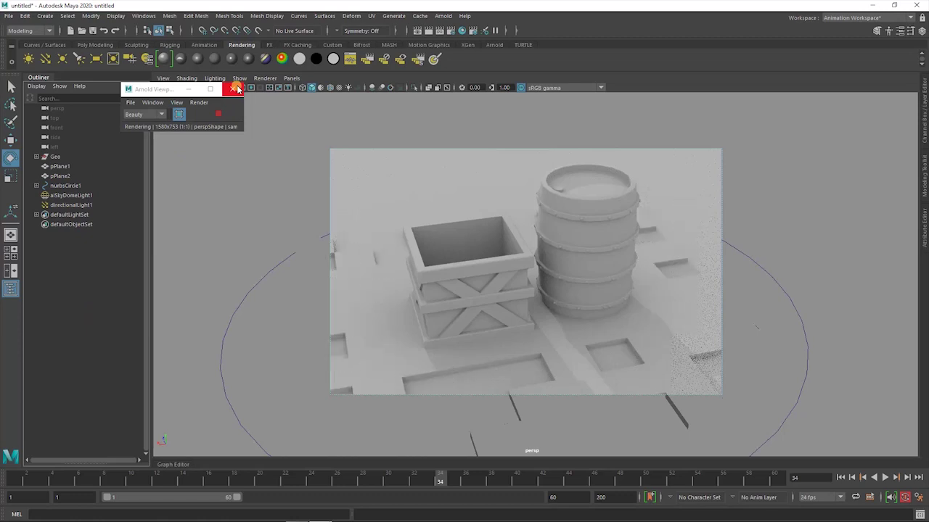
pyautogui.click(219, 114)
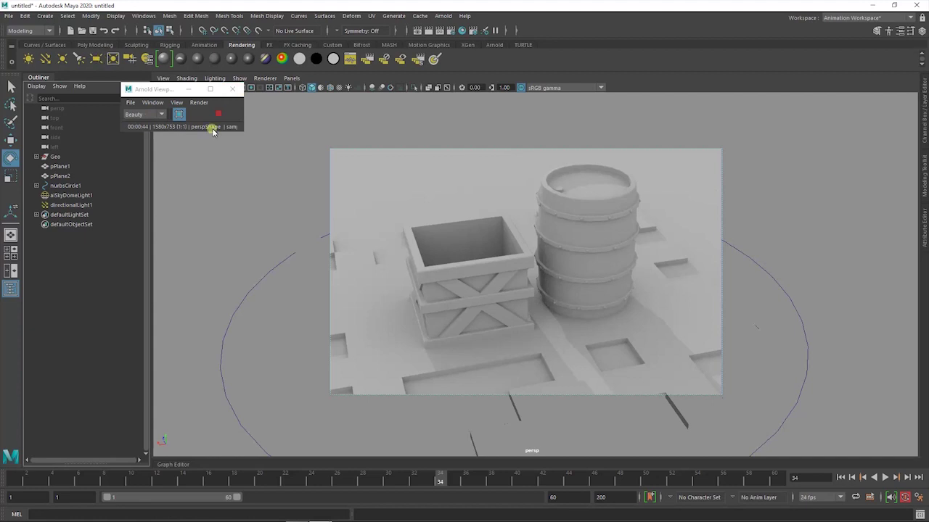
pyautogui.click(96, 60)
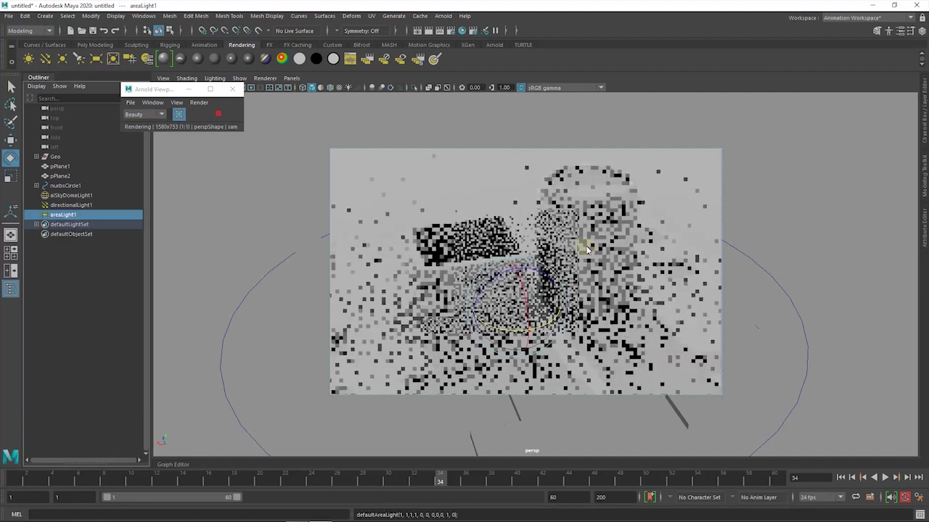
# Close the Arnold render view and set the viewport to Viewport 2.0 with Wireframe on Shaded.
pyautogui.click(232, 88)
pyautogui.click(265, 78)
pyautogui.click(265, 95)
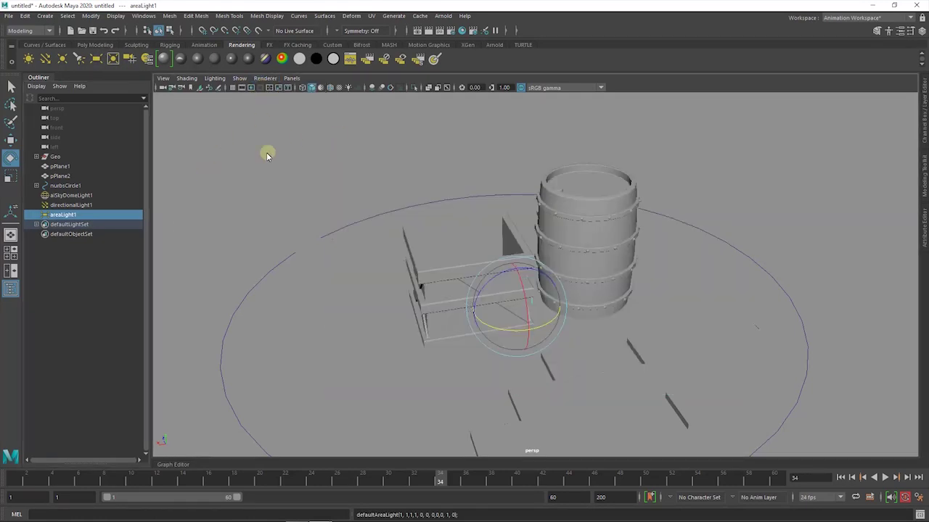
pyautogui.click(325, 88)
# Move the area light from above the crate down onto the front floor.
pyautogui.press('w')
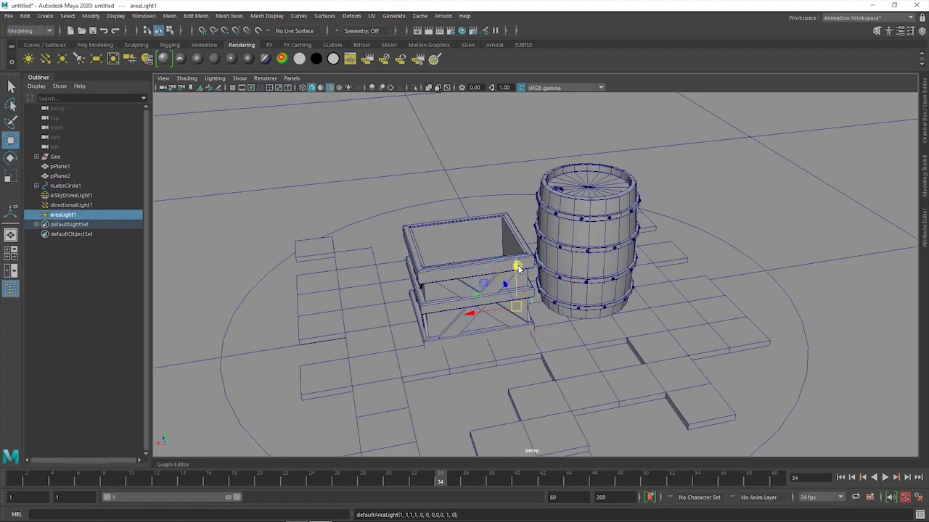
pyautogui.moveTo(518, 265); pyautogui.dragTo(517, 129)
pyautogui.press('e')
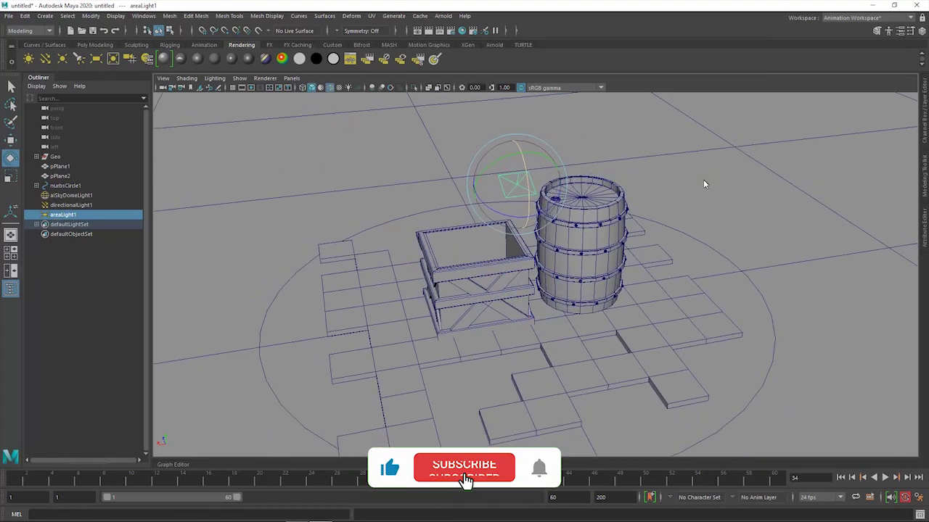
pyautogui.scroll(-5, 704, 184)
pyautogui.keyDown('alt'); pyautogui.moveTo(585, 213); pyautogui.dragTo(559, 253); pyautogui.keyUp('alt')
pyautogui.press('w')
pyautogui.moveTo(509, 172); pyautogui.dragTo(563, 299)
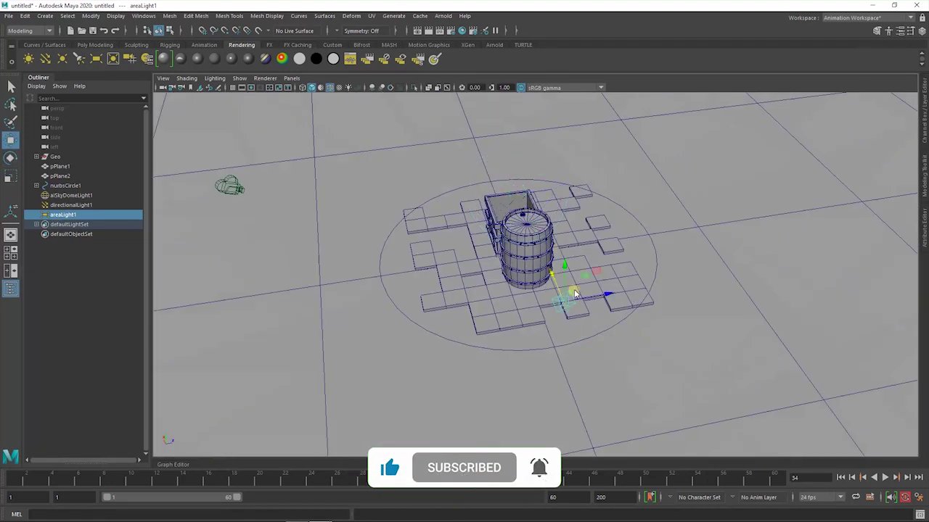
# Tilt the area light toward the barrel and crate and show its attributes.
pyautogui.press('e')
pyautogui.keyDown('alt'); pyautogui.moveTo(604, 353); pyautogui.dragTo(535, 302); pyautogui.keyUp('alt')
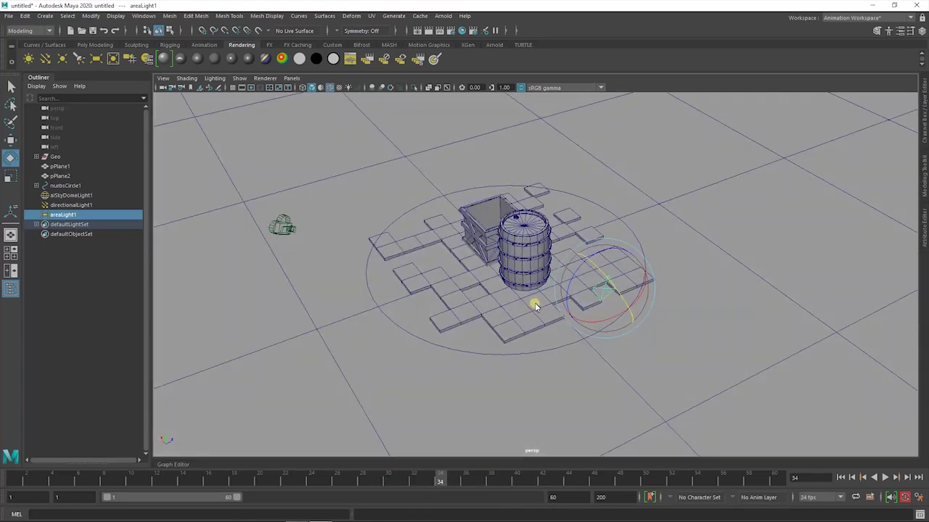
pyautogui.press('w')
pyautogui.press('e')
pyautogui.moveTo(618, 292); pyautogui.dragTo(615, 271)
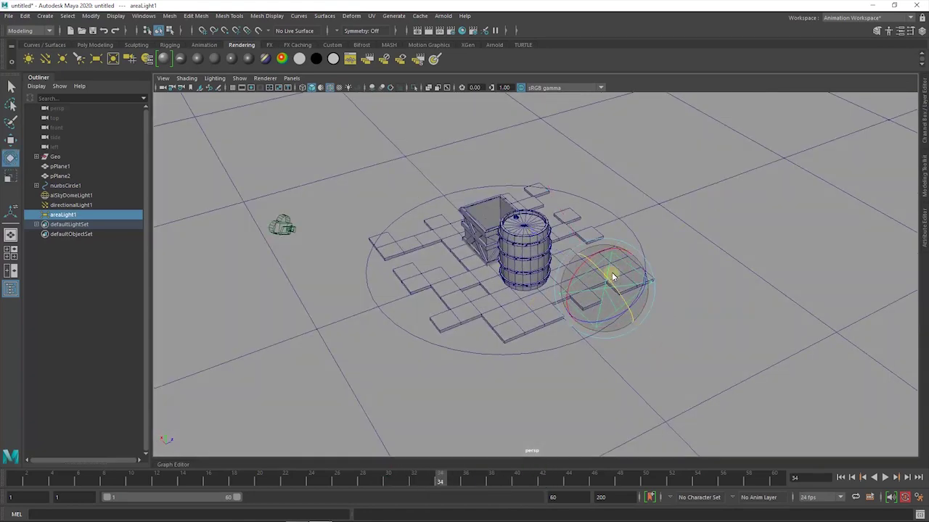
pyautogui.press('w')
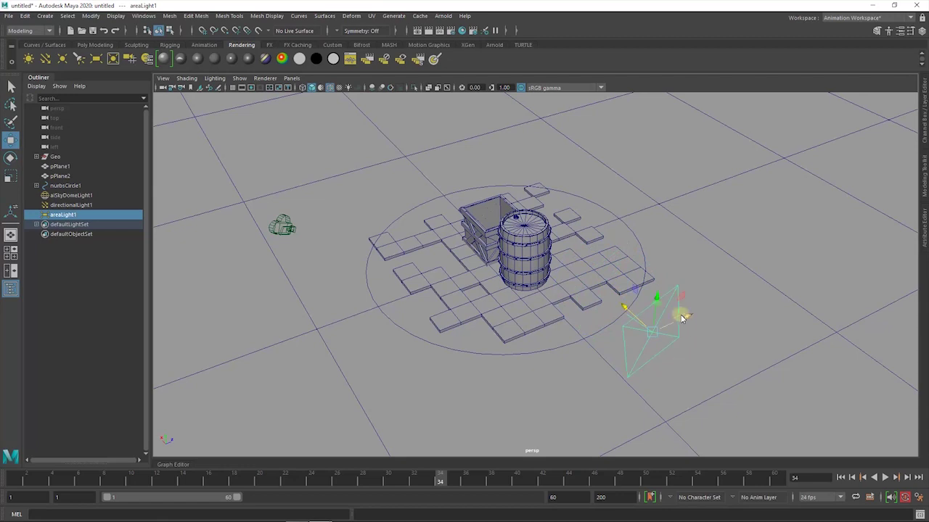
pyautogui.click(924, 224)
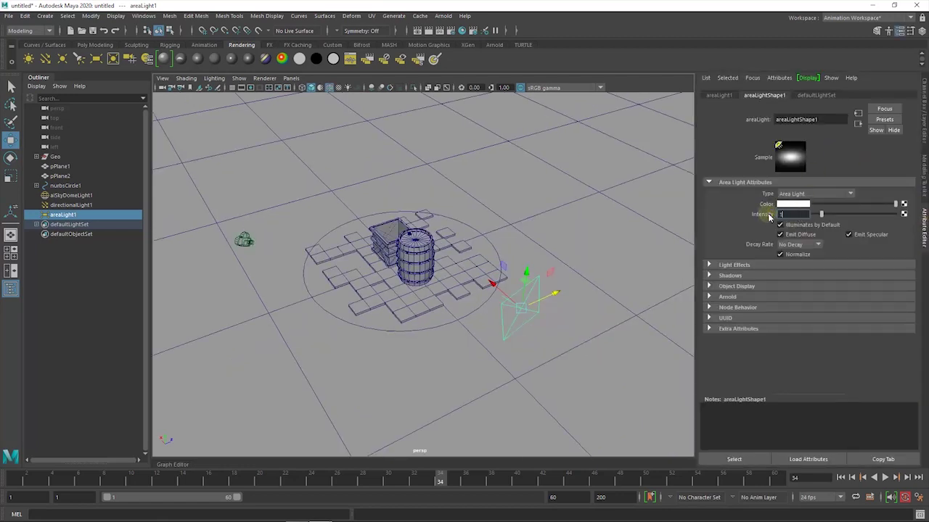
# Give the area light a warm yellow colour and start an Arnold test render.
pyautogui.click(800, 206)
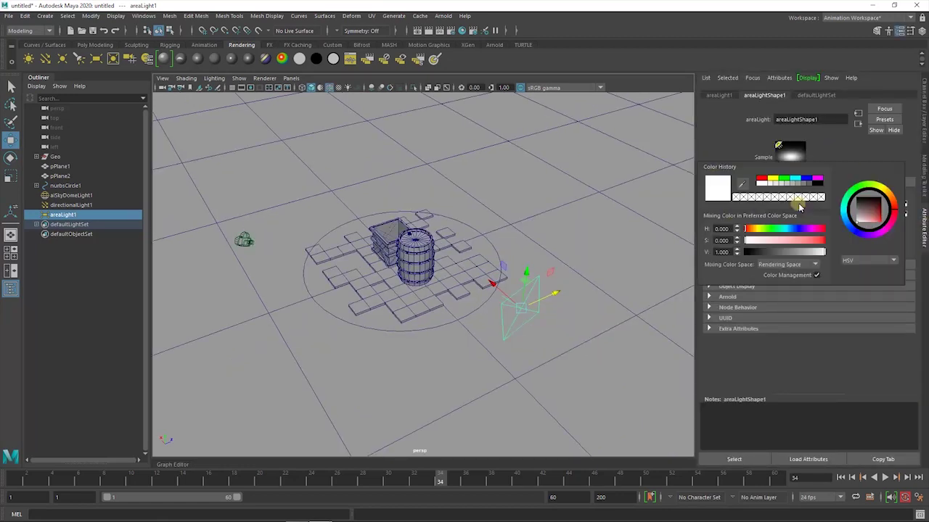
pyautogui.moveTo(890, 205); pyautogui.dragTo(882, 228)
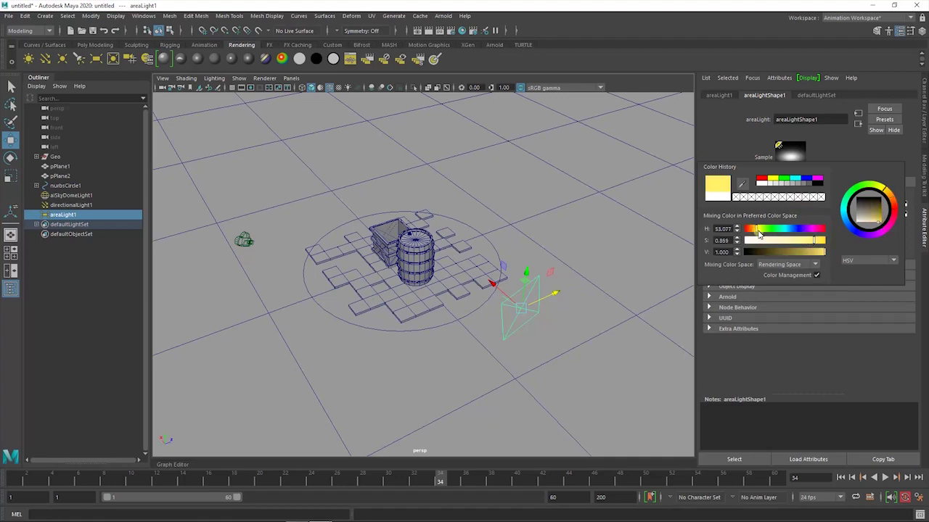
pyautogui.click(444, 15)
pyautogui.click(445, 114)
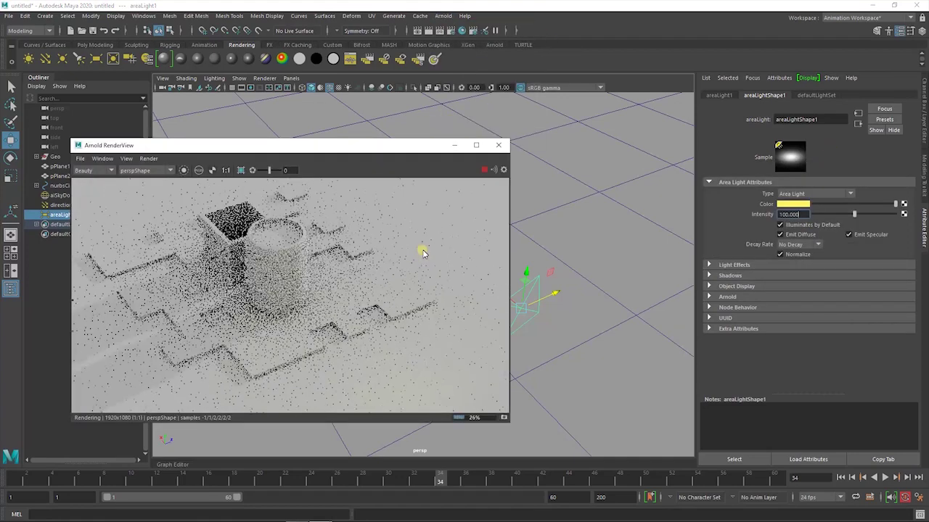
# Rotate the area light and shift it up and to the left.
pyautogui.press('r')
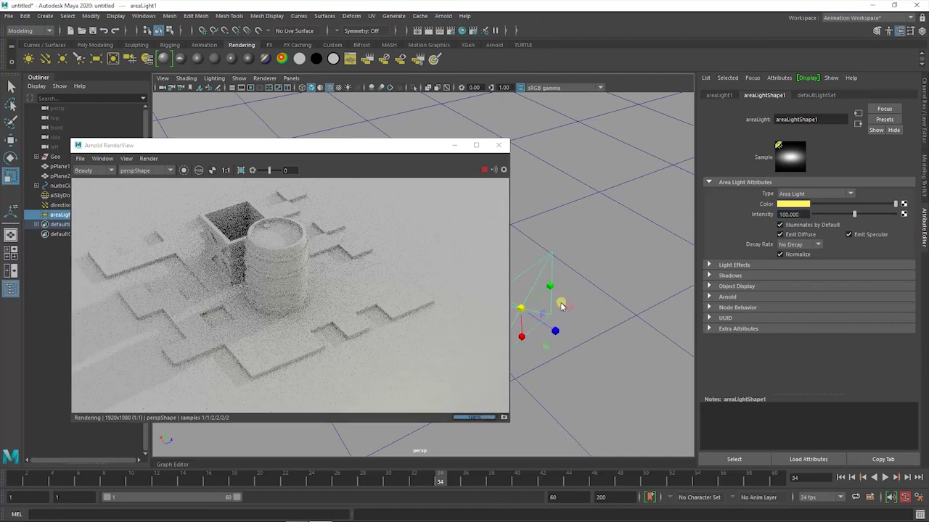
pyautogui.press('e')
pyautogui.moveTo(549, 320)
pyautogui.mouseDown()
pyautogui.moveTo(593, 298)
pyautogui.moveTo(535, 326)
pyautogui.mouseUp()
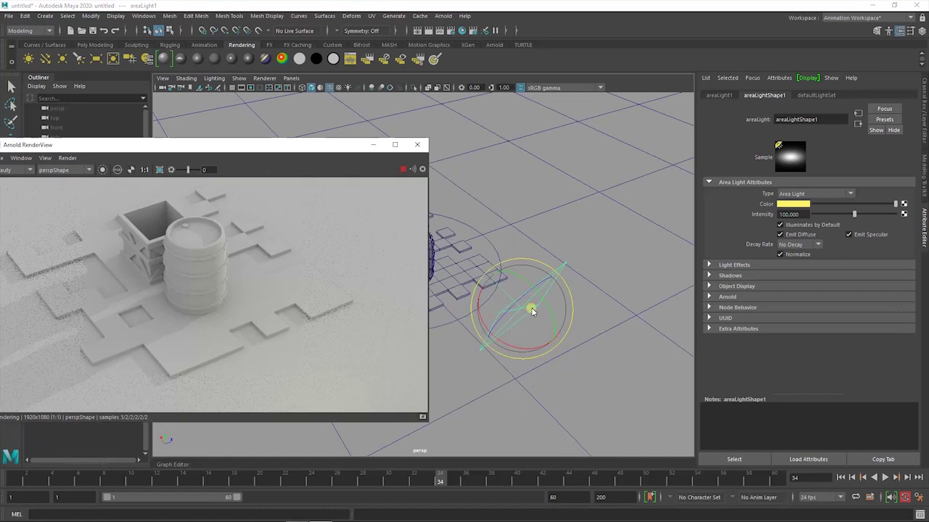
pyautogui.press('w')
pyautogui.moveTo(533, 310); pyautogui.dragTo(412, 238)
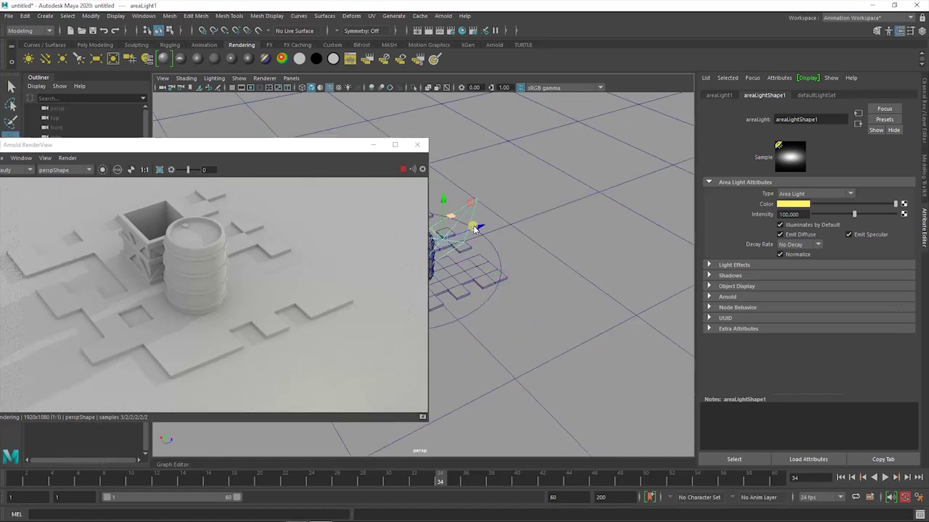
pyautogui.moveTo(475, 230)
pyautogui.mouseDown()
pyautogui.moveTo(296, 149)
pyautogui.moveTo(513, 160)
pyautogui.mouseUp()
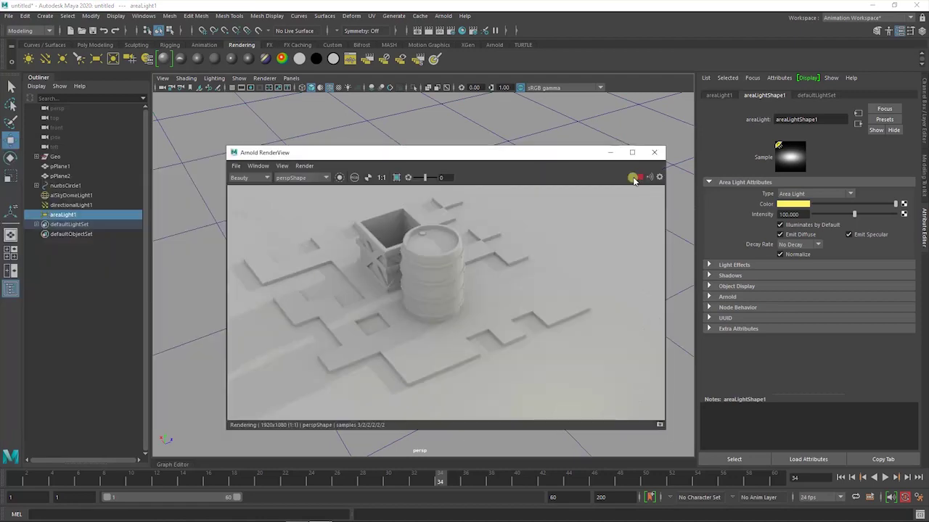
# Stop and close the render, then reselect the area light and lift it above the models.
pyautogui.click(635, 155)
pyautogui.click(413, 258)
pyautogui.press('e')
pyautogui.moveTo(435, 239); pyautogui.dragTo(381, 207)
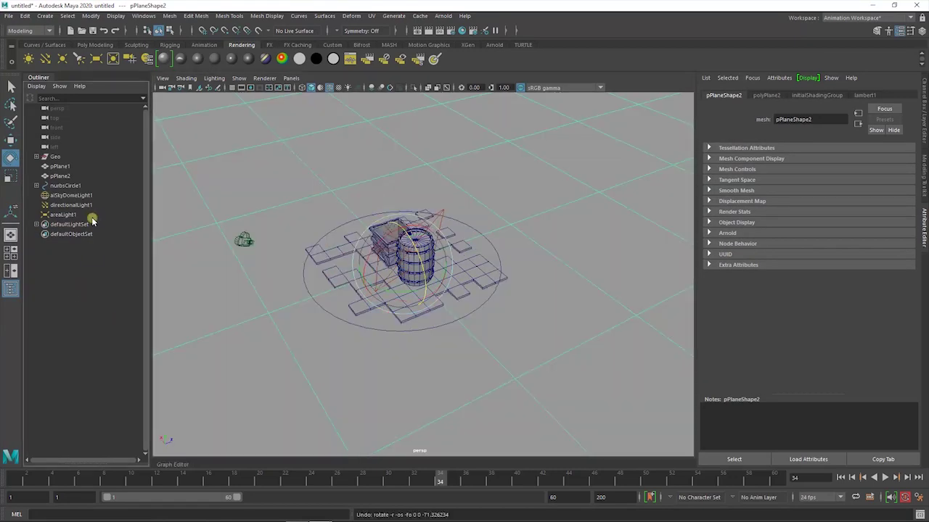
pyautogui.click(88, 214)
pyautogui.press('w')
pyautogui.moveTo(415, 209); pyautogui.dragTo(408, 129)
pyautogui.press('e')
pyautogui.press('r')
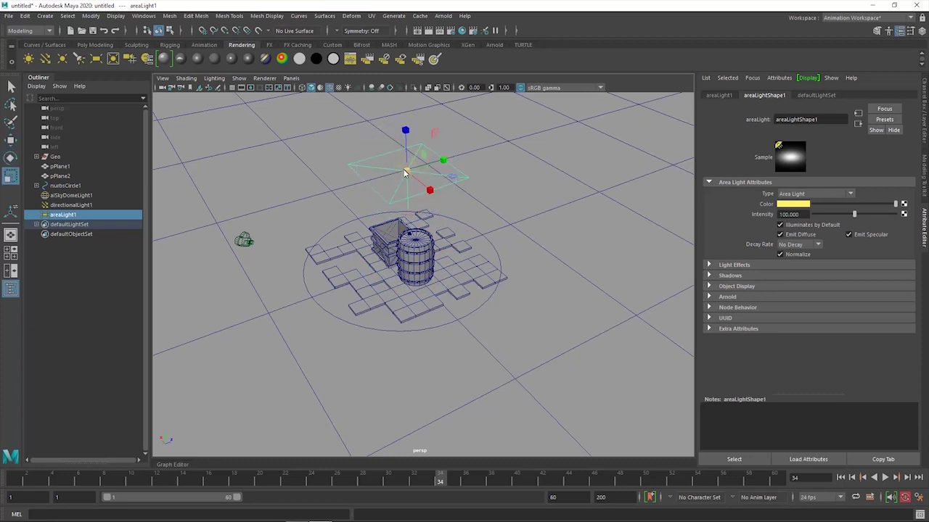
pyautogui.press('w')
# Re-render in Arnold, try a region then the full frame, and close the render window.
pyautogui.click(443, 15)
pyautogui.click(450, 33)
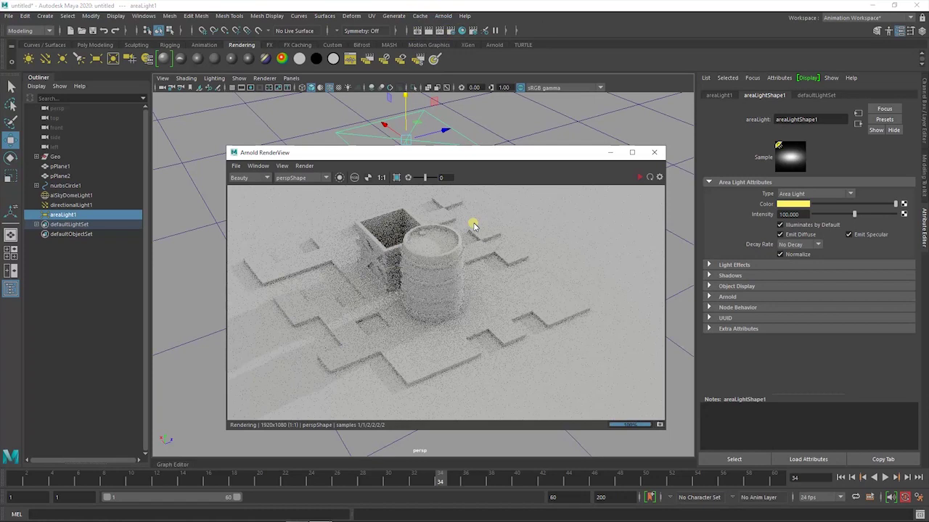
pyautogui.moveTo(498, 348); pyautogui.dragTo(355, 200)
pyautogui.click(405, 277)
pyautogui.click(404, 276)
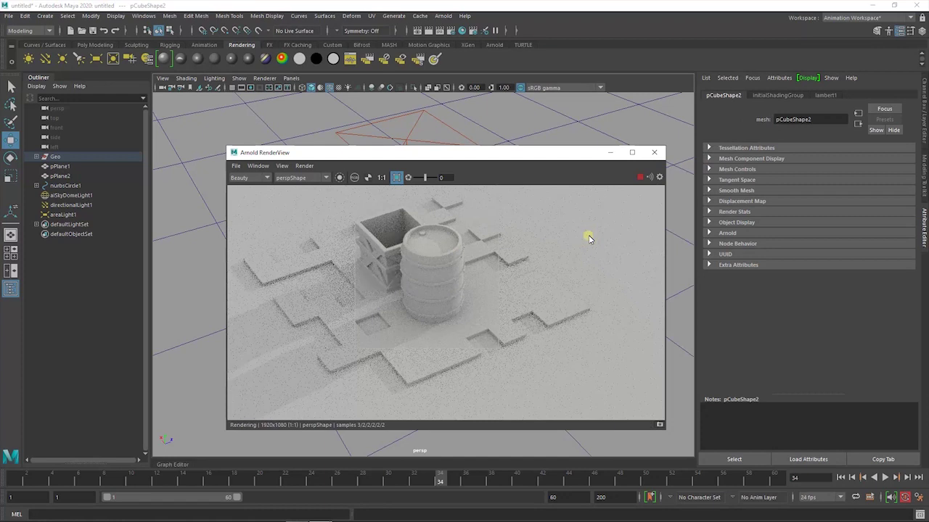
pyautogui.click(653, 152)
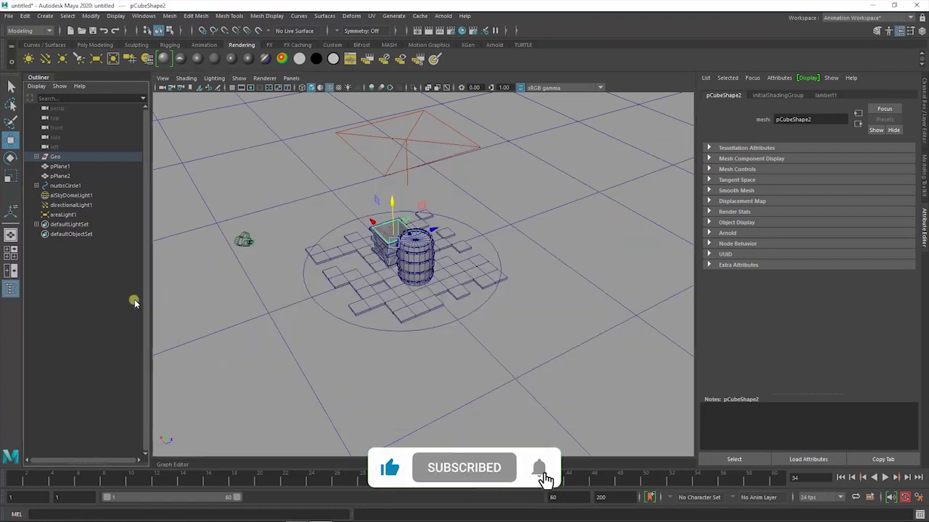
# Select the Geo group and assign it a new Arnold aiStandardSurface material.
pyautogui.click(414, 307)
pyautogui.click(388, 373)
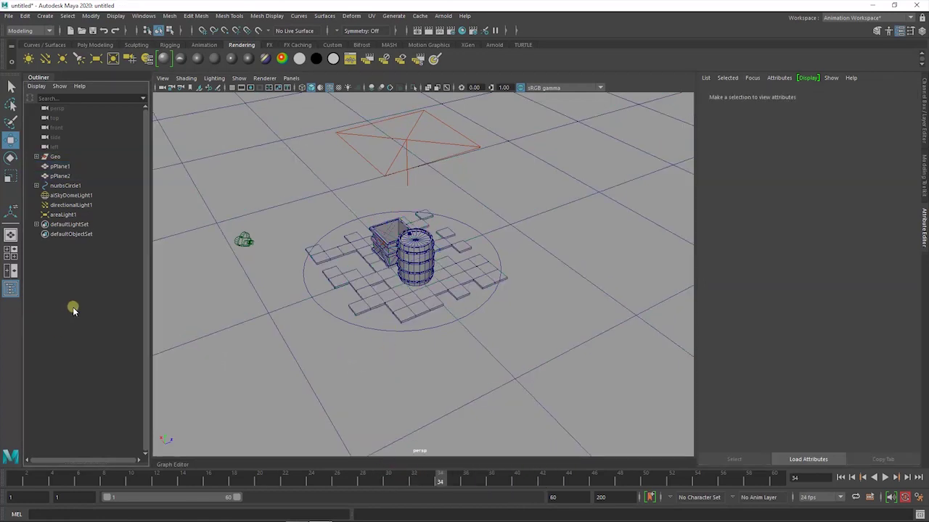
pyautogui.press('q')
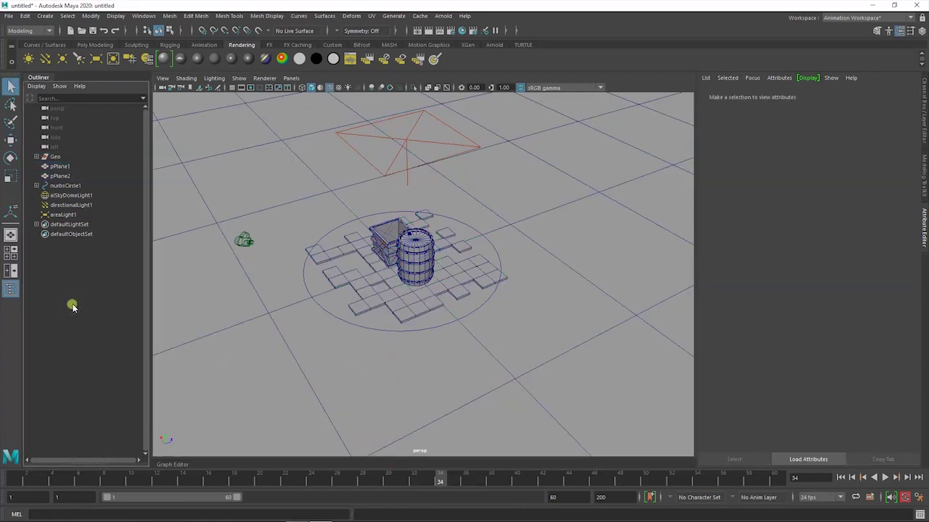
pyautogui.click(58, 158)
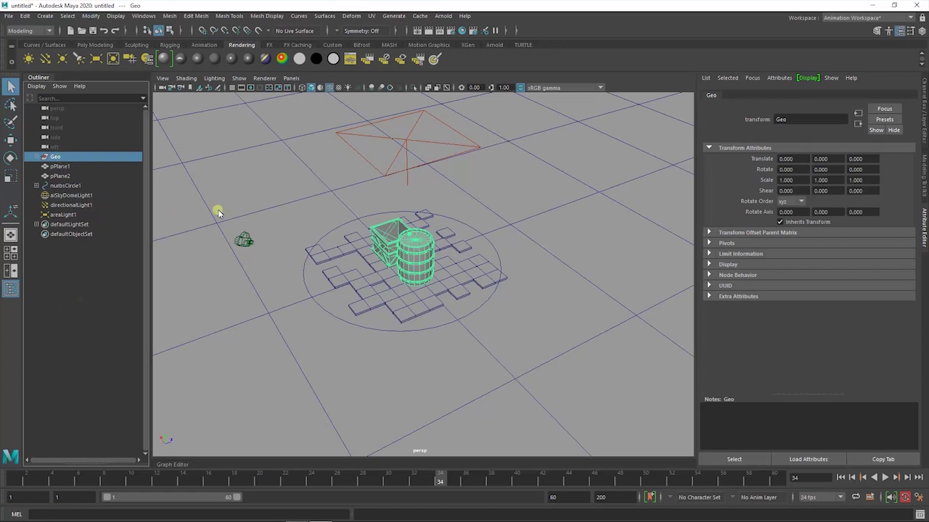
pyautogui.moveTo(408, 247); pyautogui.dragTo(401, 483, button='right')
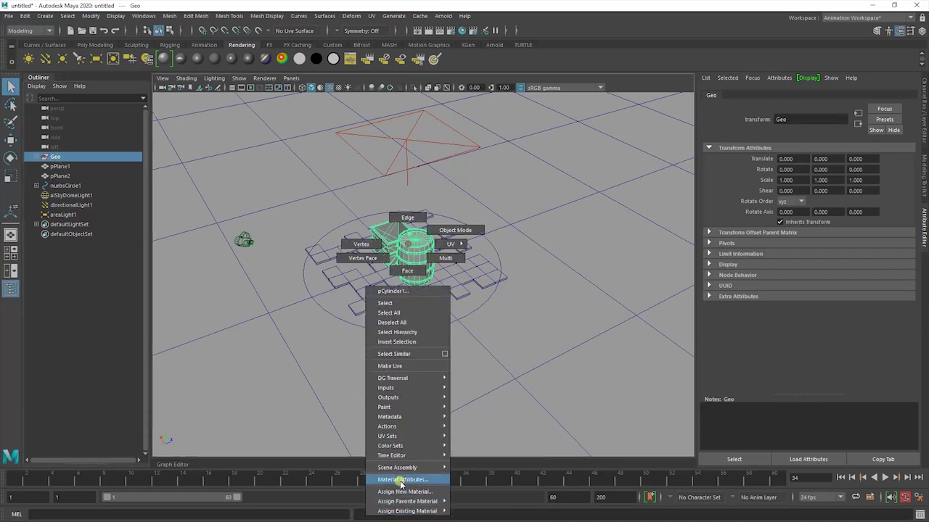
pyautogui.click(334, 261)
pyautogui.click(401, 365)
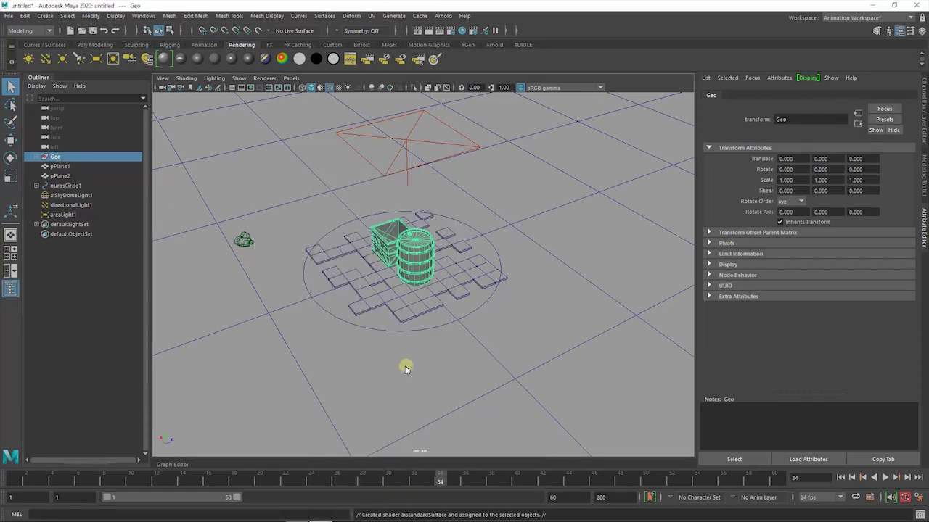
# Render the scene in Arnold and move the RenderView aside to reveal the floor.
pyautogui.click(84, 338)
pyautogui.click(442, 16)
pyautogui.click(453, 32)
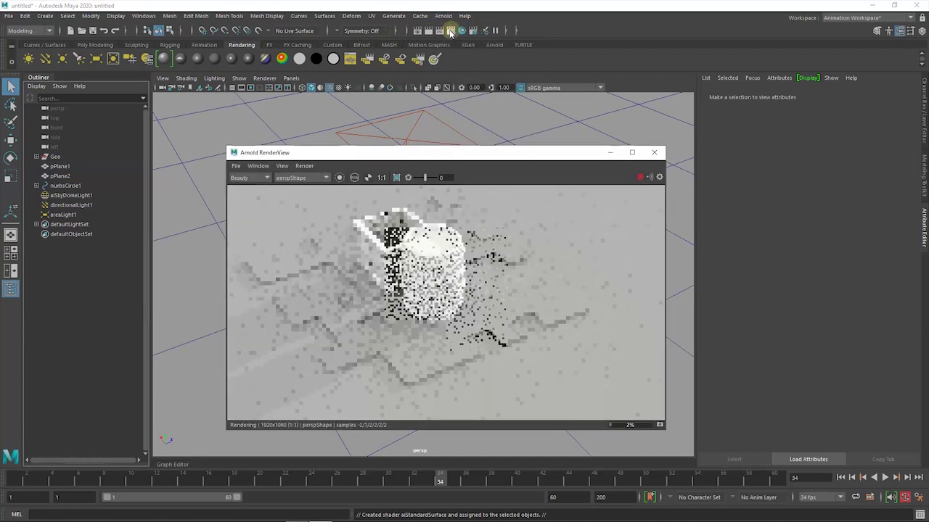
pyautogui.moveTo(441, 151); pyautogui.dragTo(391, 152)
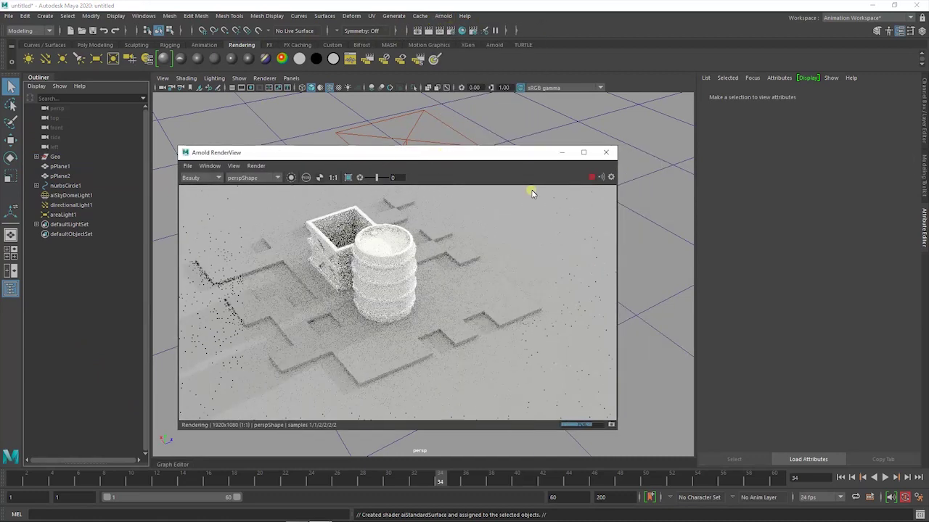
pyautogui.moveTo(532, 152); pyautogui.dragTo(745, 190)
pyautogui.moveTo(371, 301); pyautogui.dragTo(418, 502, button='right')
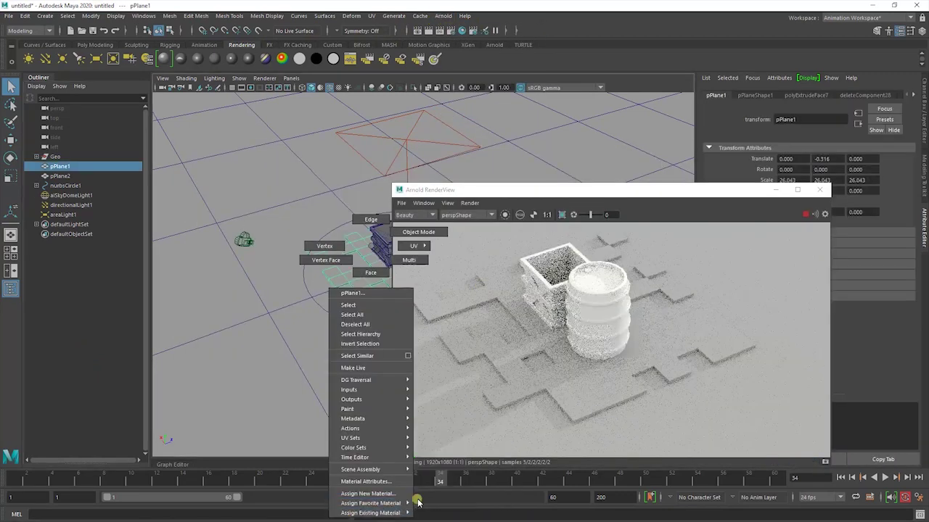
# Reassign existing materials to the ground planes pPlane2 and pPlane1.
pyautogui.click(243, 314)
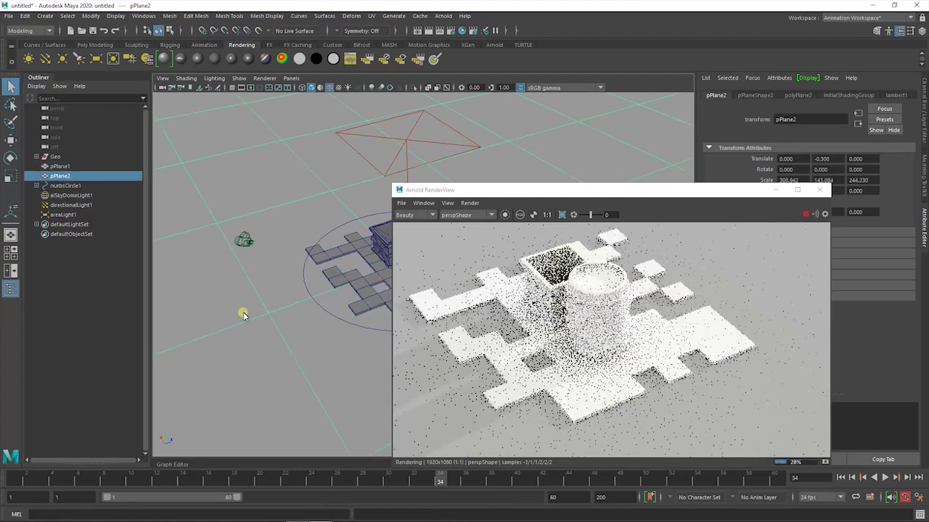
pyautogui.click(244, 244)
pyautogui.press('g')
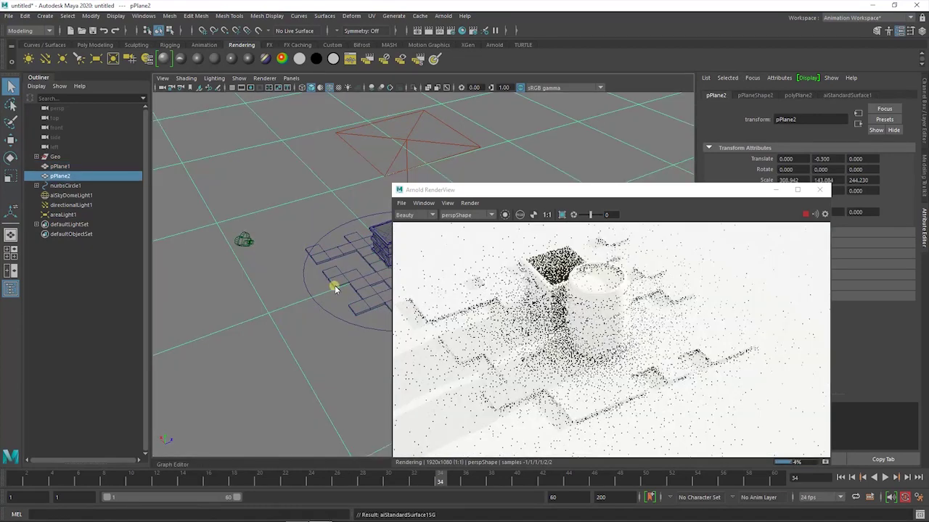
pyautogui.rightClick(335, 285)
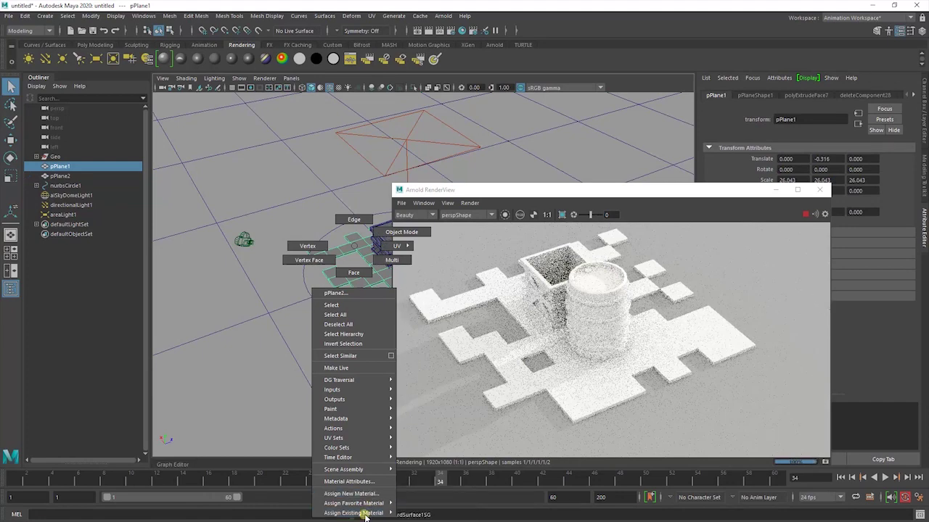
pyautogui.click(419, 492)
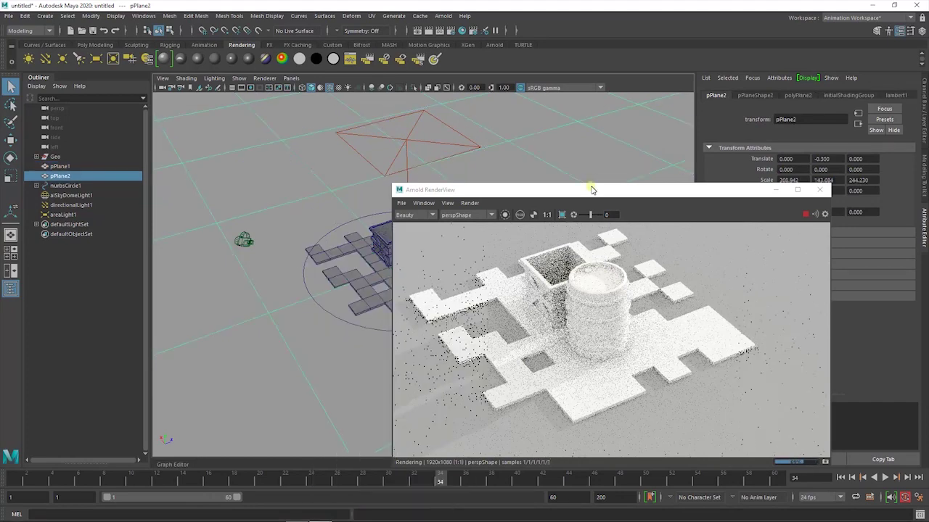
# Render only a region around the barrel, then close the Arnold render window.
pyautogui.moveTo(592, 190); pyautogui.dragTo(425, 147)
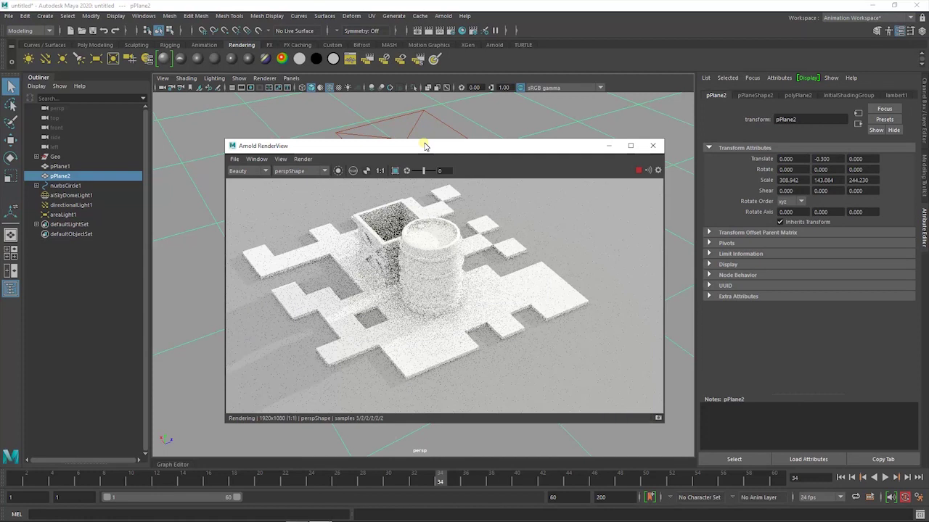
pyautogui.click(394, 170)
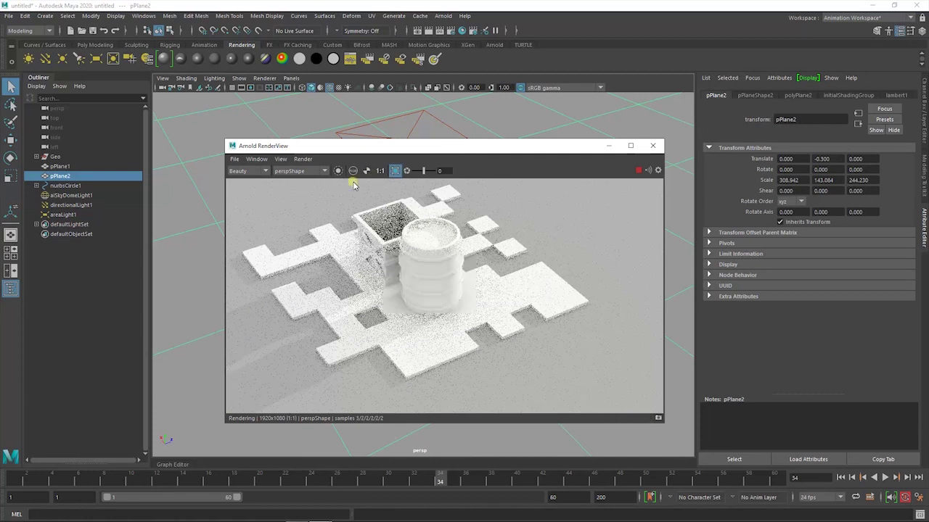
pyautogui.moveTo(333, 199); pyautogui.dragTo(480, 358)
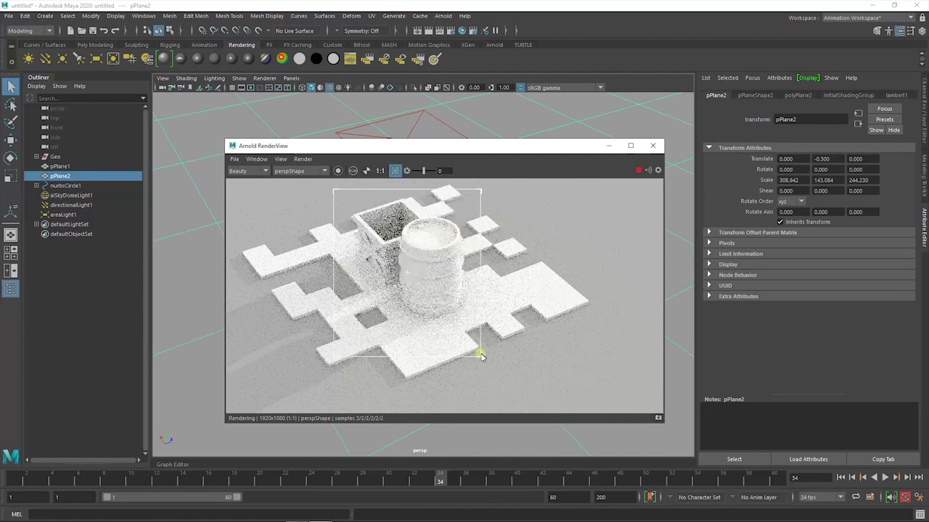
pyautogui.click(660, 146)
pyautogui.click(73, 156)
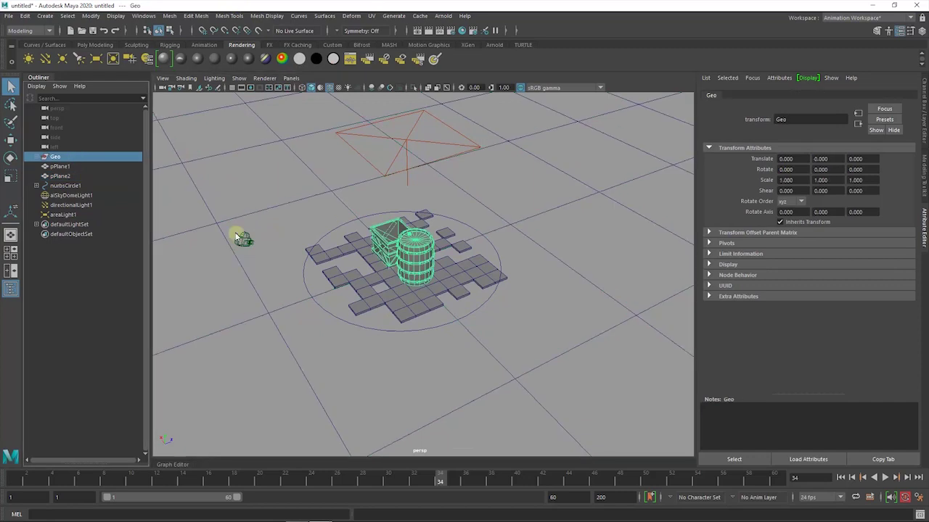
# Assign a new aiWireframe shader to the barrel and crate and render them.
pyautogui.moveTo(428, 242); pyautogui.dragTo(425, 482, button='right')
pyautogui.click(402, 423)
pyautogui.click(442, 16)
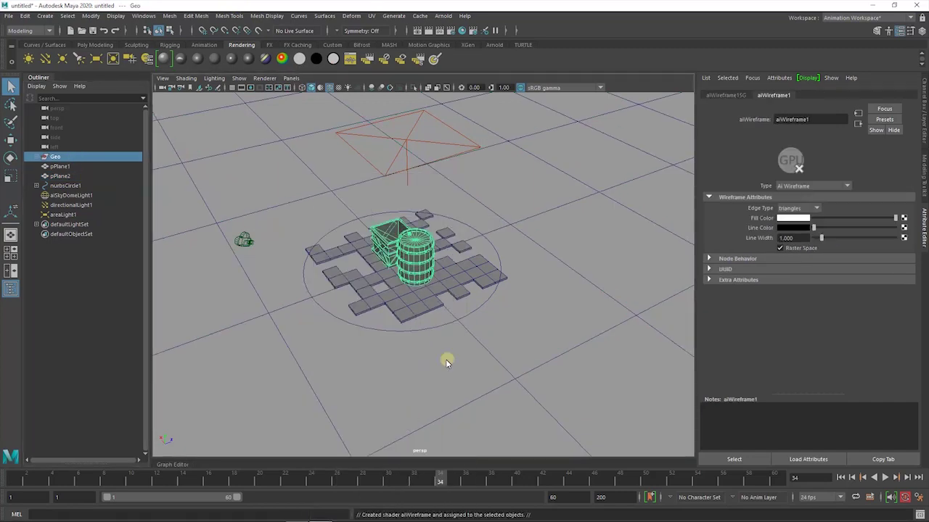
pyautogui.click(457, 26)
# Set the wireframe Edge Type to polygons and give the floor plane the aiWireframe material.
pyautogui.click(798, 208)
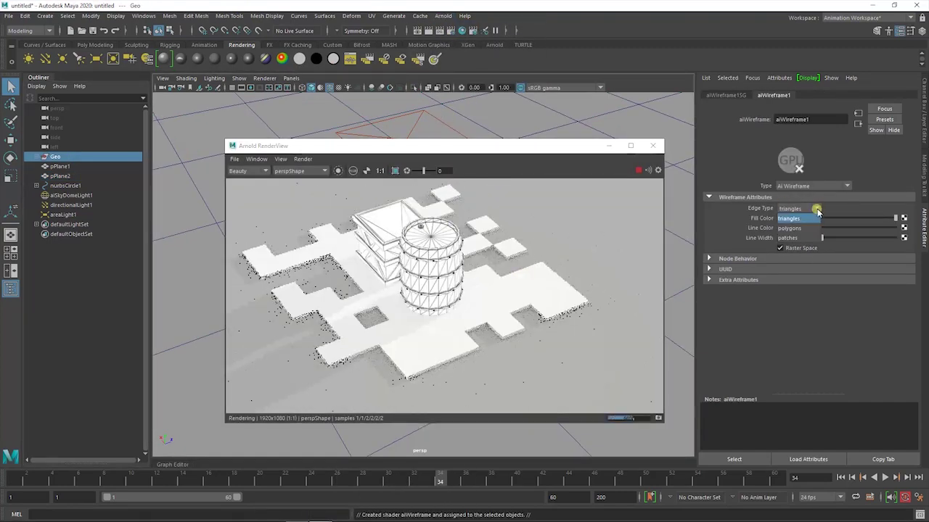
pyautogui.click(796, 228)
pyautogui.click(798, 209)
pyautogui.click(796, 237)
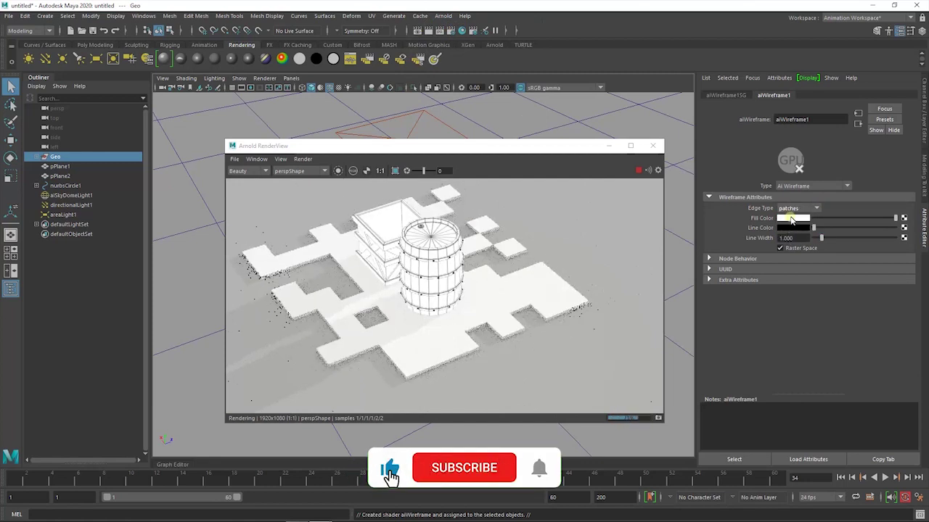
pyautogui.click(796, 208)
pyautogui.click(796, 228)
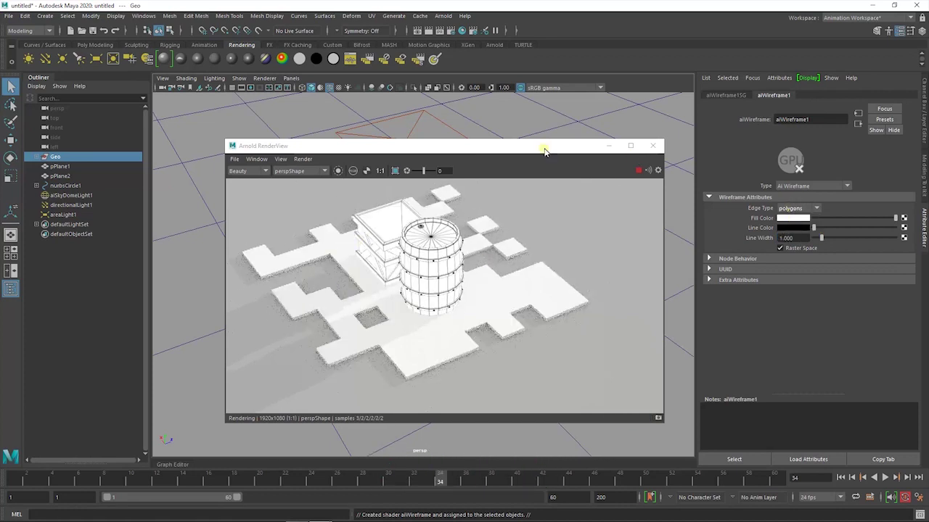
pyautogui.moveTo(544, 150); pyautogui.dragTo(656, 129)
pyautogui.moveTo(325, 258); pyautogui.dragTo(396, 508, button='right')
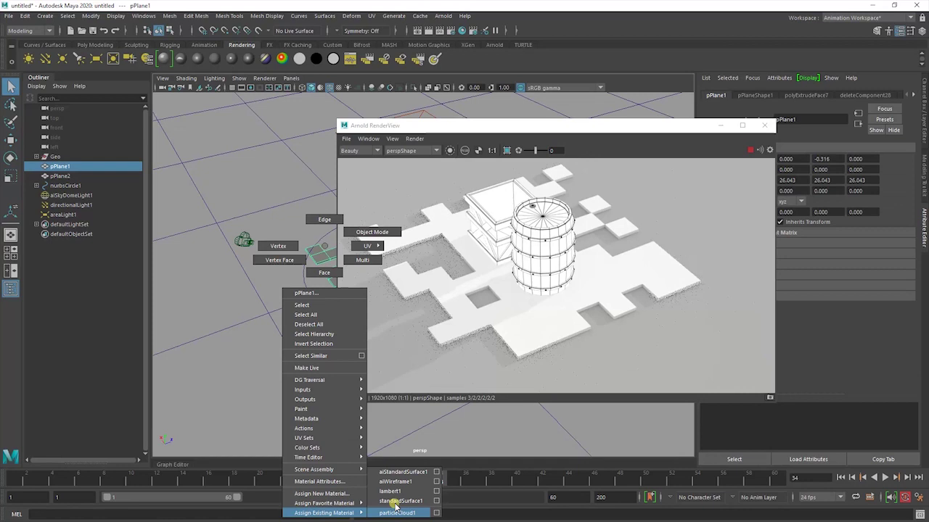
# Play and stop the turntable, then render through cameraShape1 for the final coloured render.
pyautogui.moveTo(552, 125); pyautogui.dragTo(417, 140)
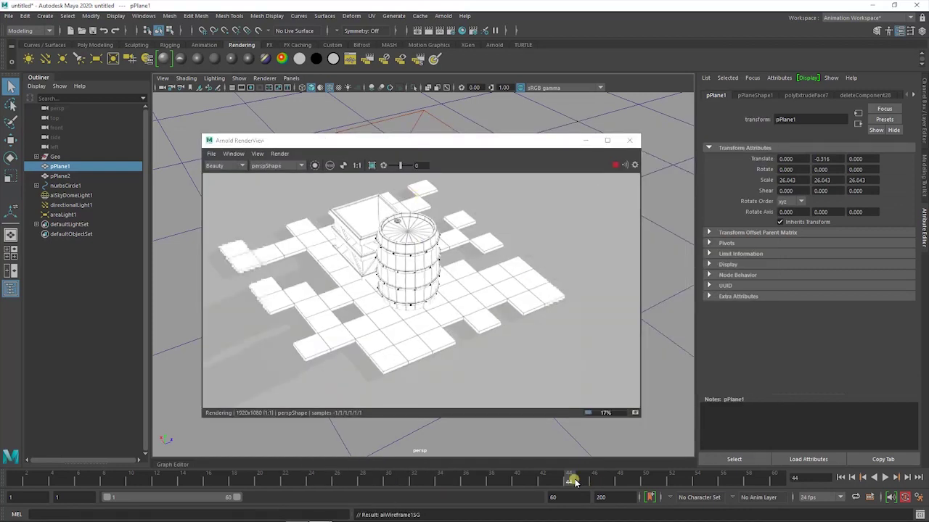
pyautogui.click(882, 478)
pyautogui.click(882, 477)
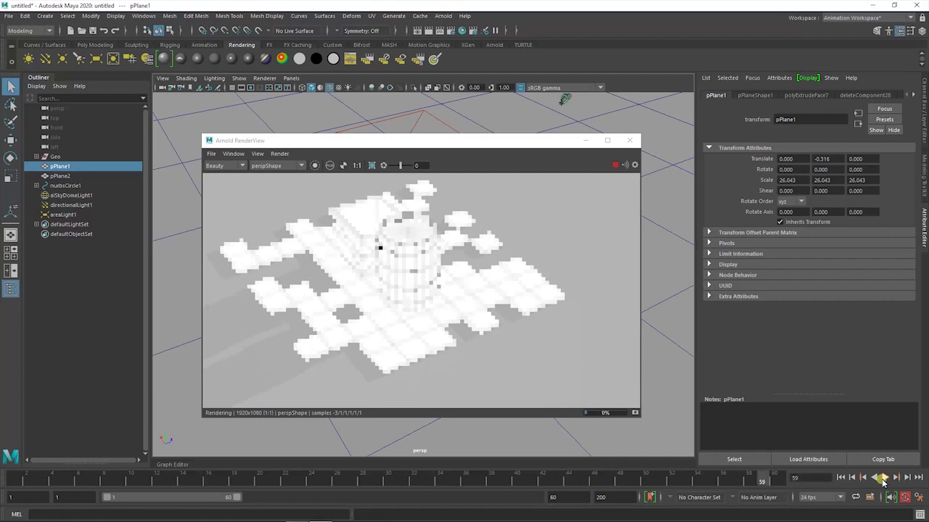
pyautogui.click(287, 165)
pyautogui.click(282, 183)
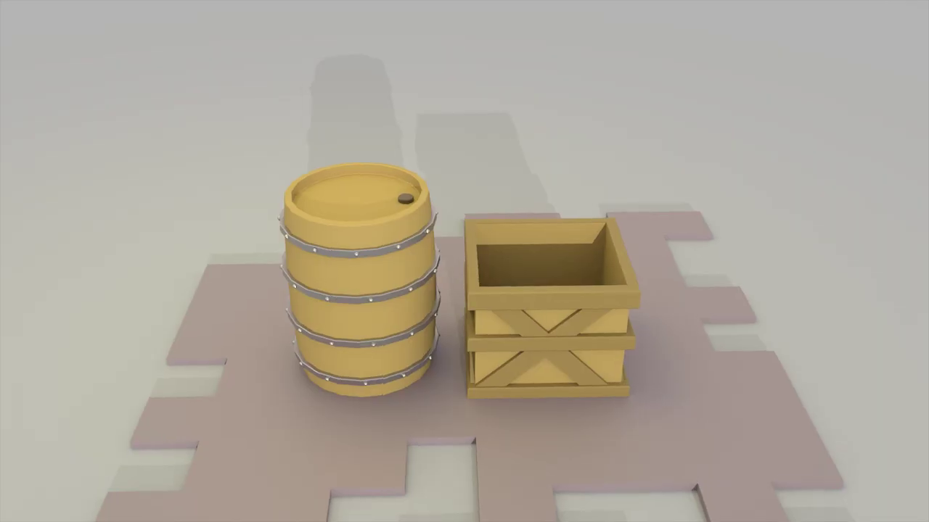